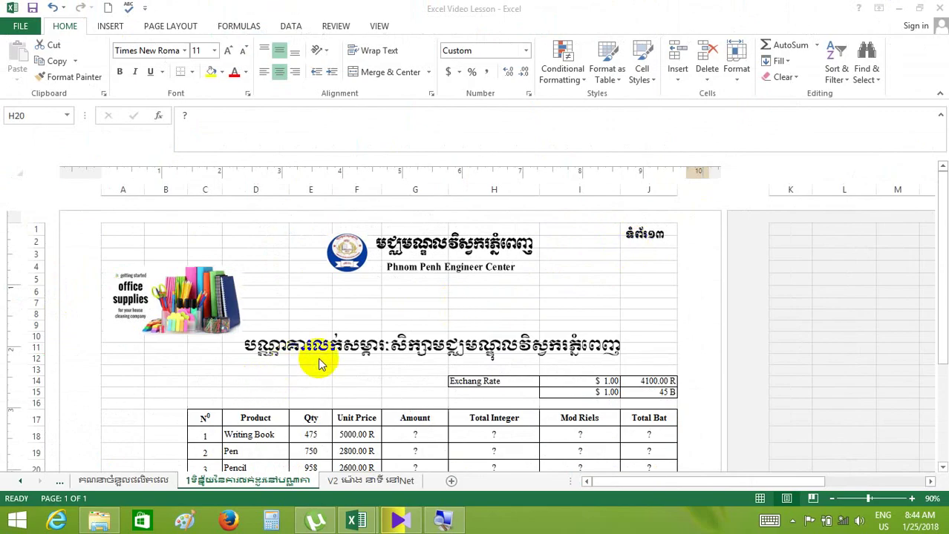
# Review the table's column headers from N⁰ across to Mod Riels and Total Bat.
pyautogui.moveTo(945, 247); pyautogui.dragTo(942, 316)
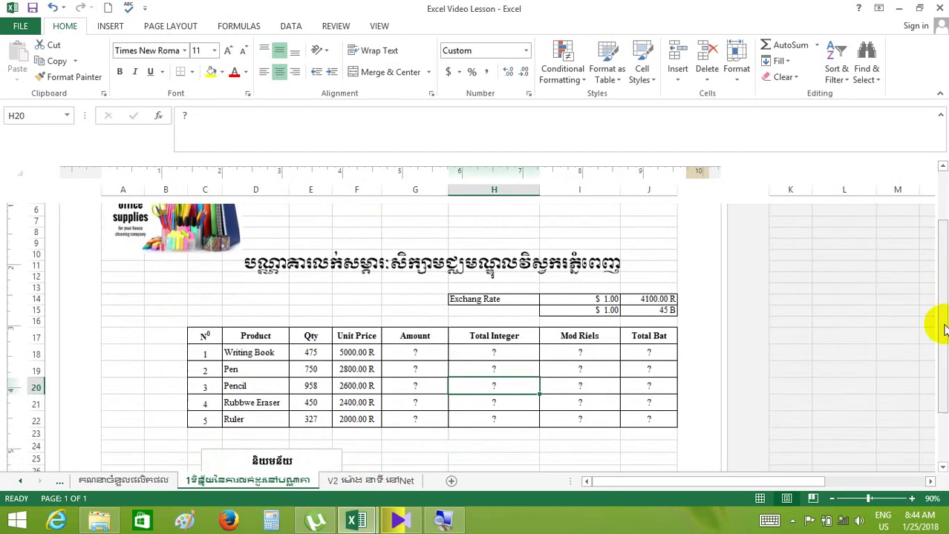
pyautogui.moveTo(943, 315); pyautogui.dragTo(943, 287)
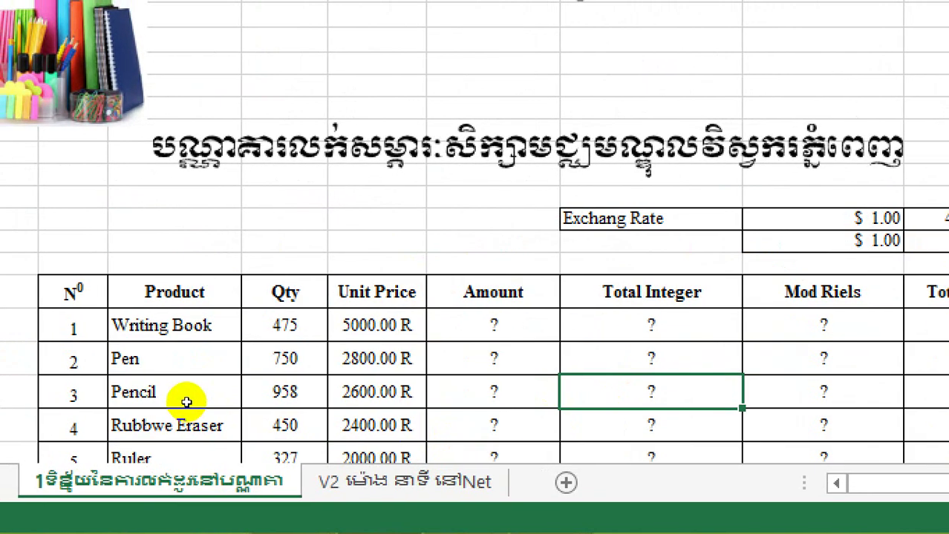
pyautogui.hotkey('ctrl', 'Left')
pyautogui.hotkey('ctrl', 'Up')
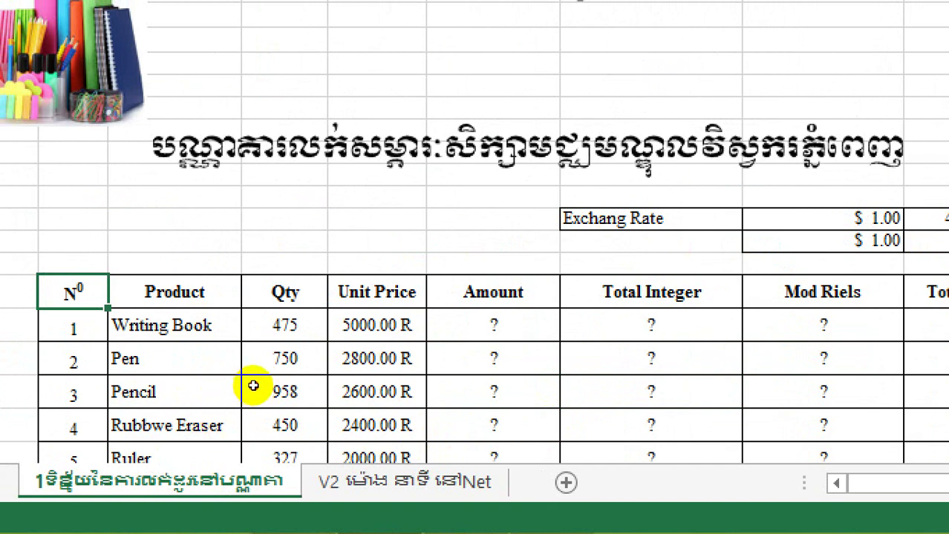
pyautogui.press('Right')
pyautogui.press('Right')
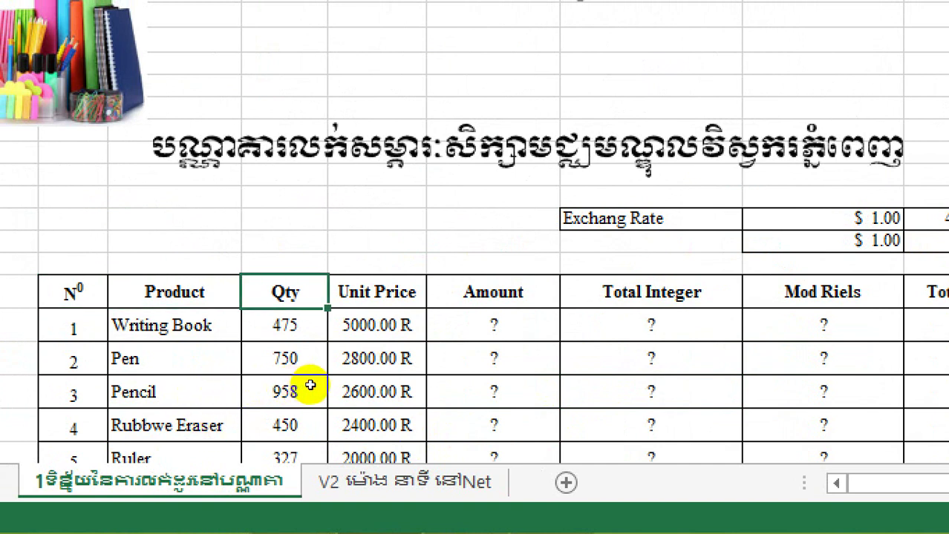
pyautogui.press('Right')
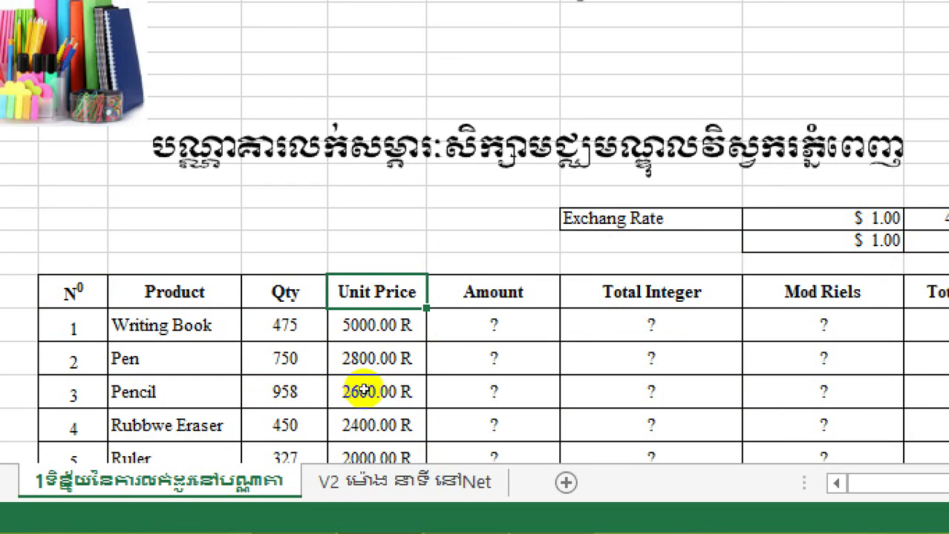
pyautogui.press('Right')
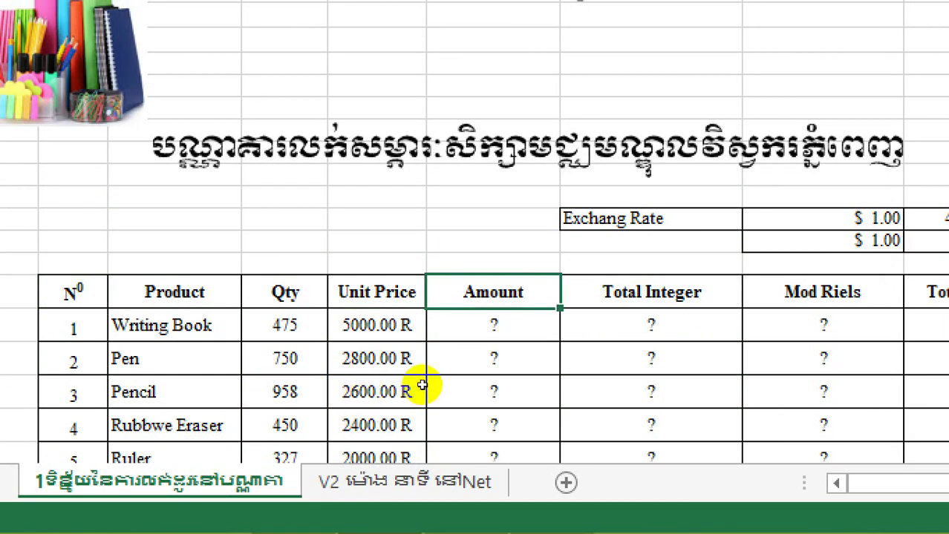
pyautogui.press('Right')
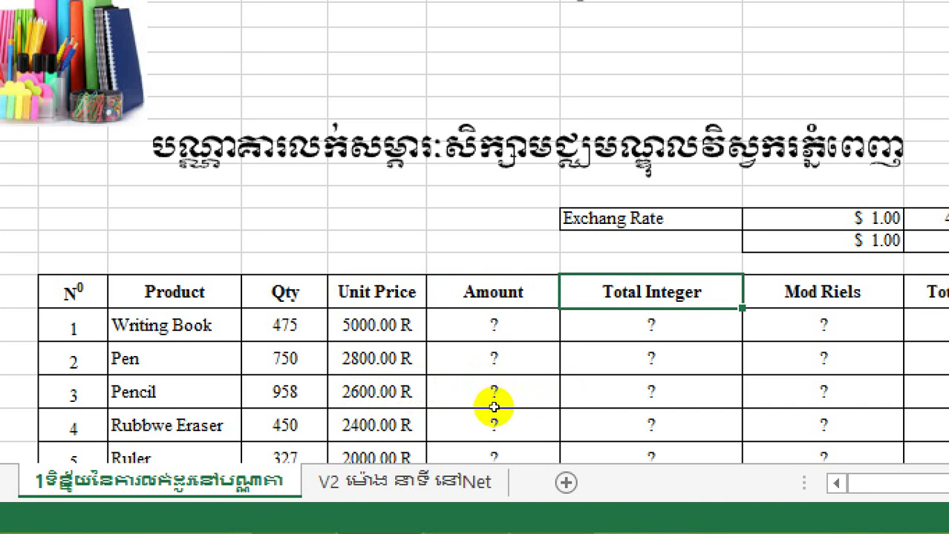
pyautogui.hscroll(1, 619, 395)
pyautogui.hscroll(2, 619, 395)
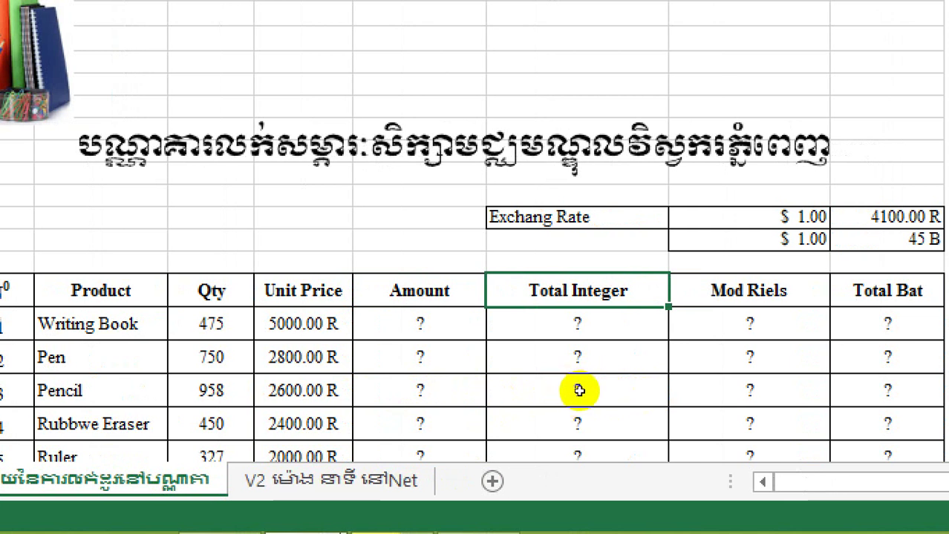
pyautogui.press('Right')
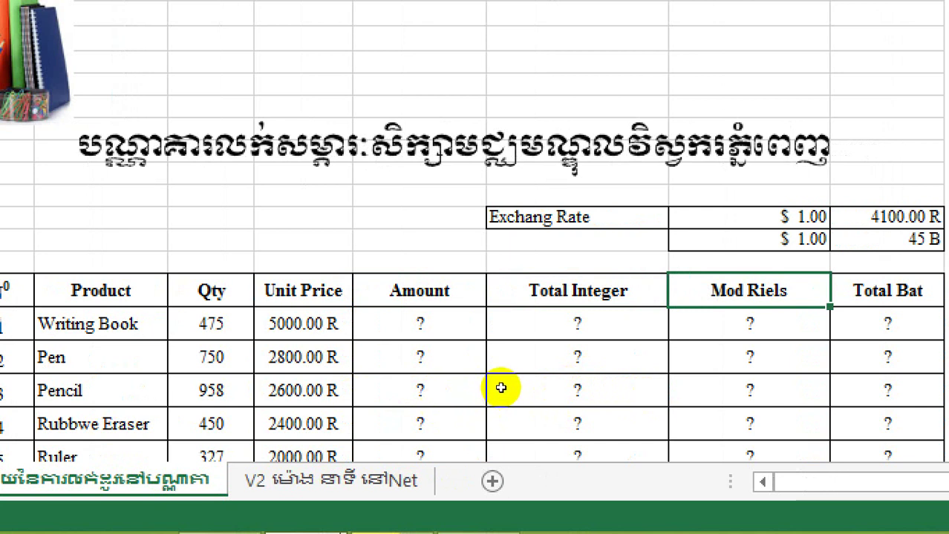
pyautogui.press('Left')
pyautogui.hscroll(2, 689, 405)
pyautogui.press('Right')
pyautogui.press('Right')
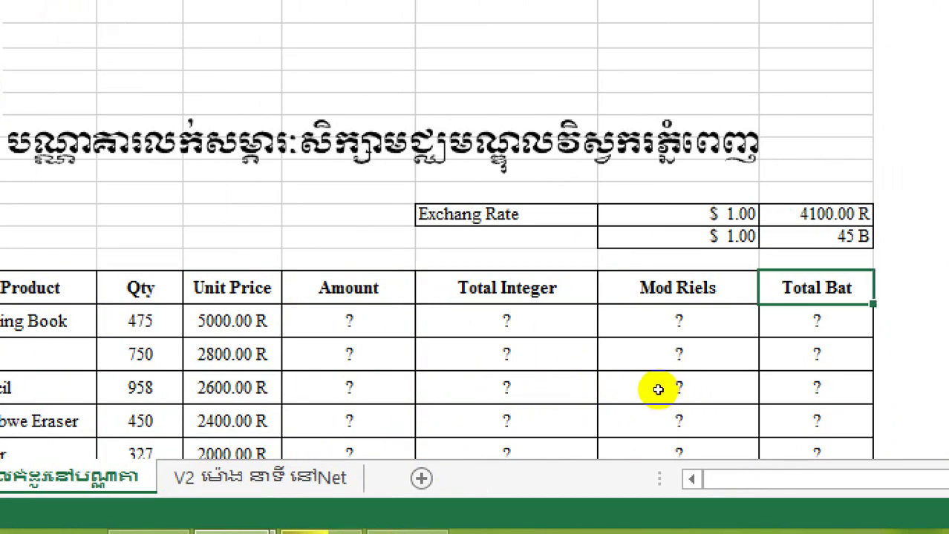
pyautogui.hscroll(1, 663, 401)
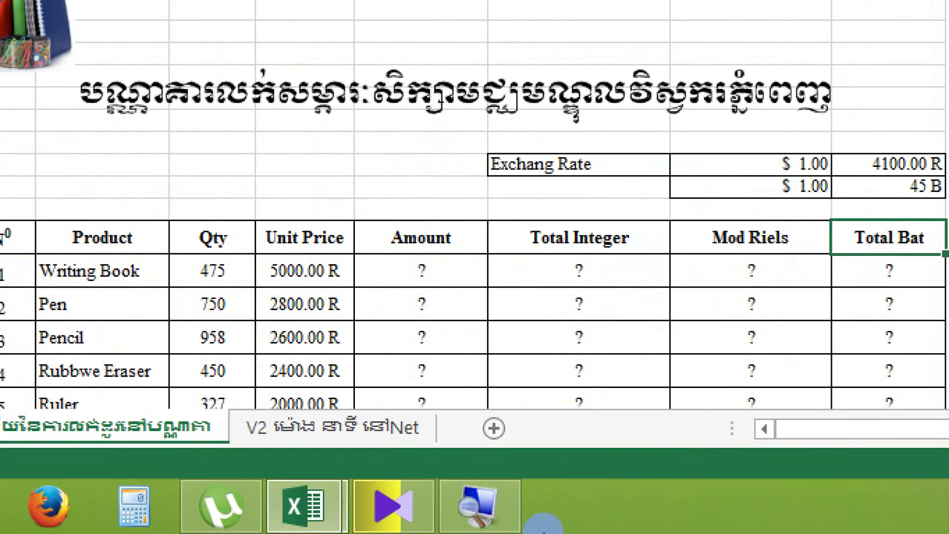
# Enter =F18*E18 in the Writing Book Amount cell, giving 2375000 $.
pyautogui.press('Down')
pyautogui.press('Left')
pyautogui.press('Left')
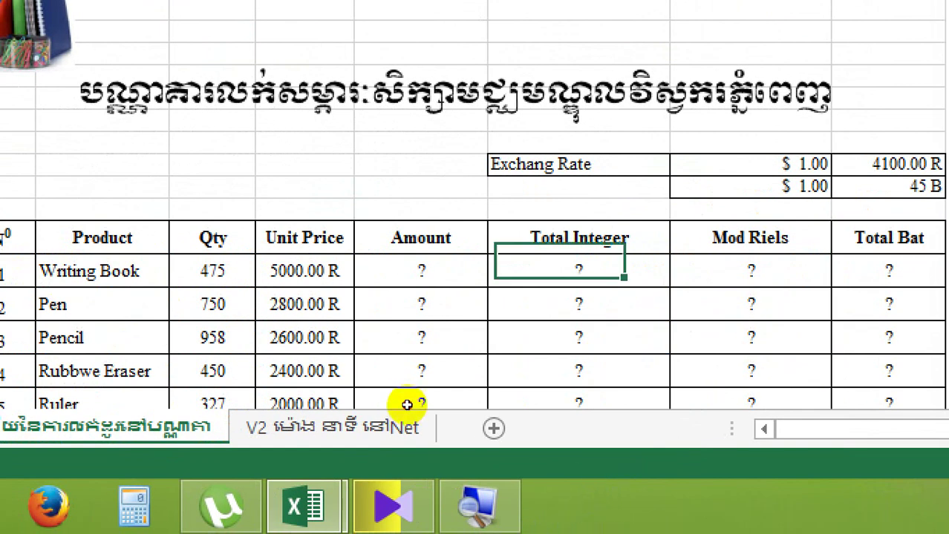
pyautogui.press('Left')
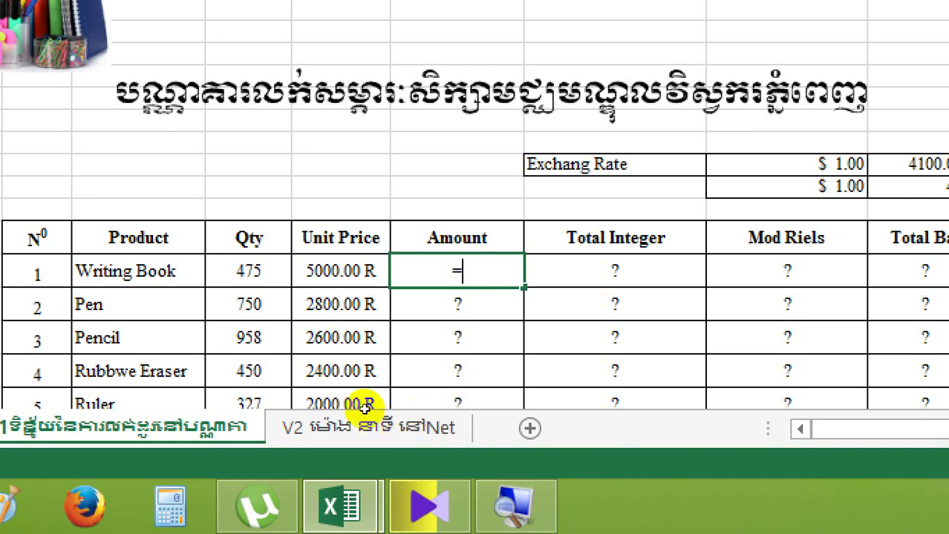
pyautogui.press('Left')
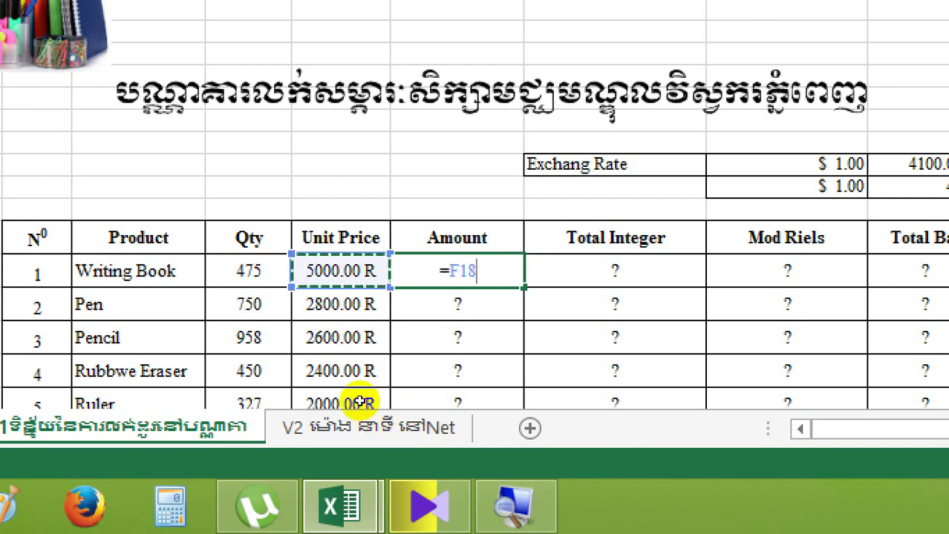
pyautogui.write('*')
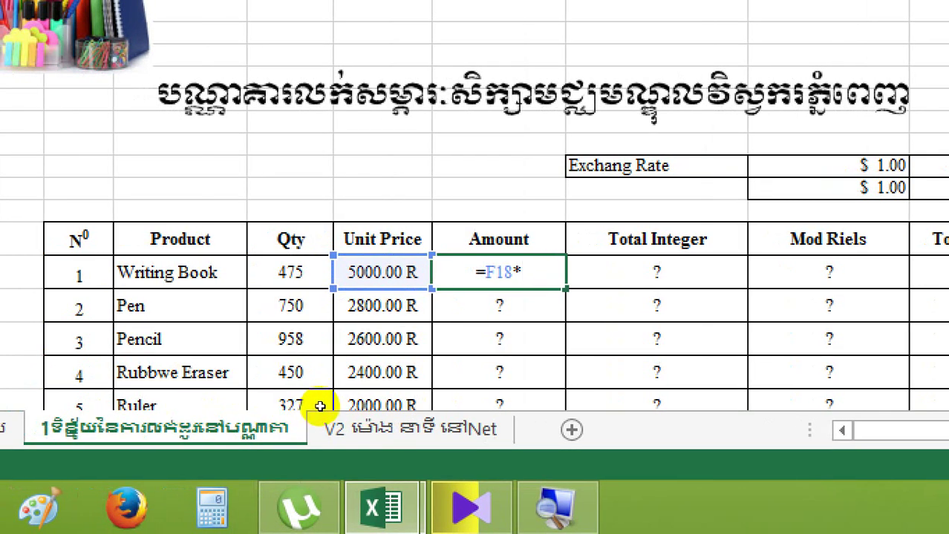
pyautogui.press('Left')
pyautogui.press('Left')
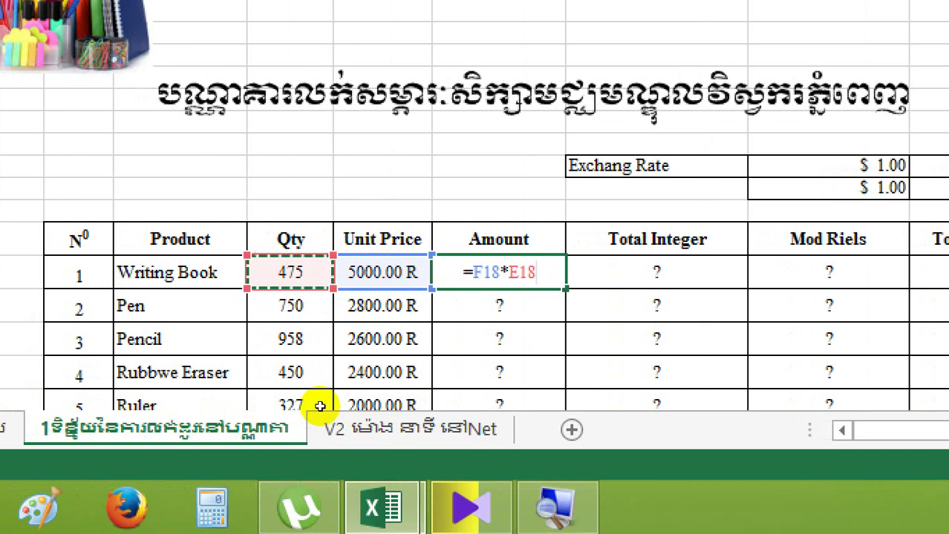
pyautogui.press('Return')
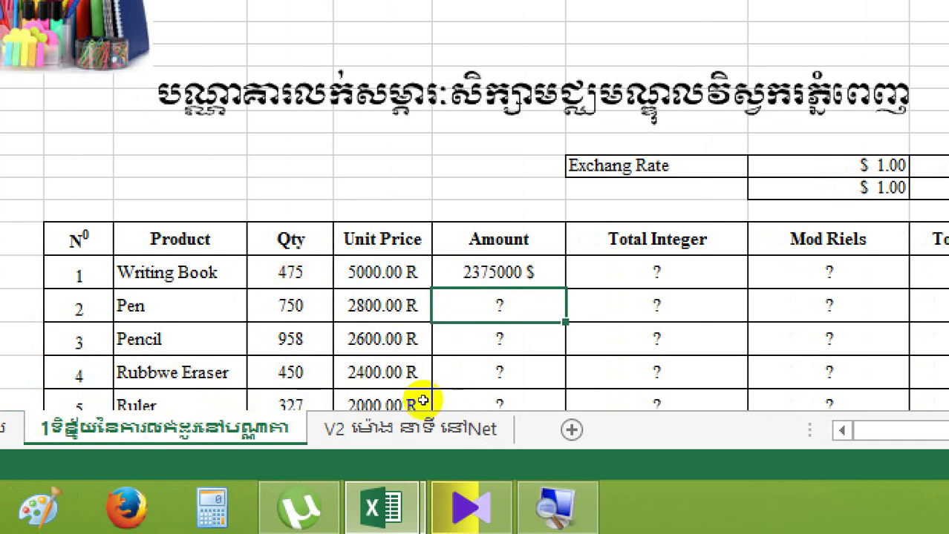
pyautogui.press('Up')
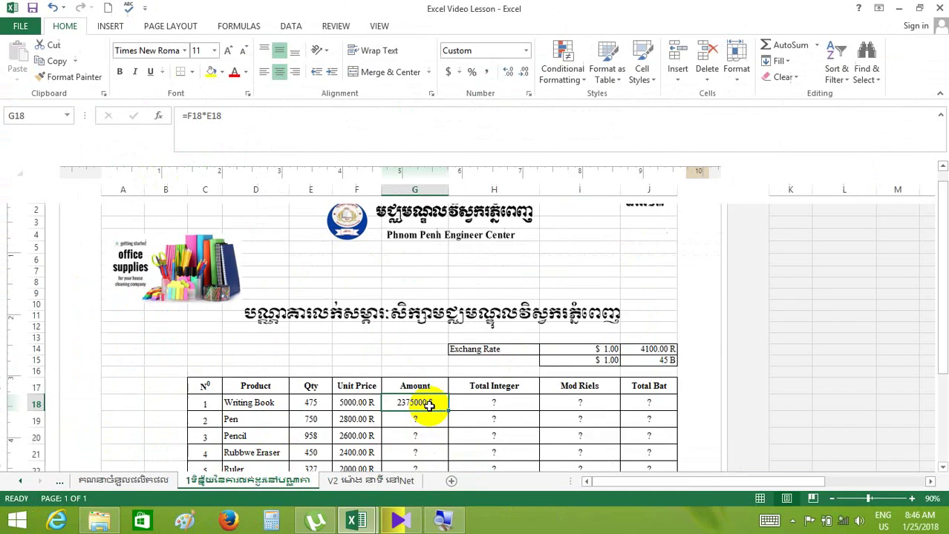
# Apply Accounting format to the Writing Book Amount ($ 2,375,000.00) and its Total Integer cell.
pyautogui.click(448, 72)
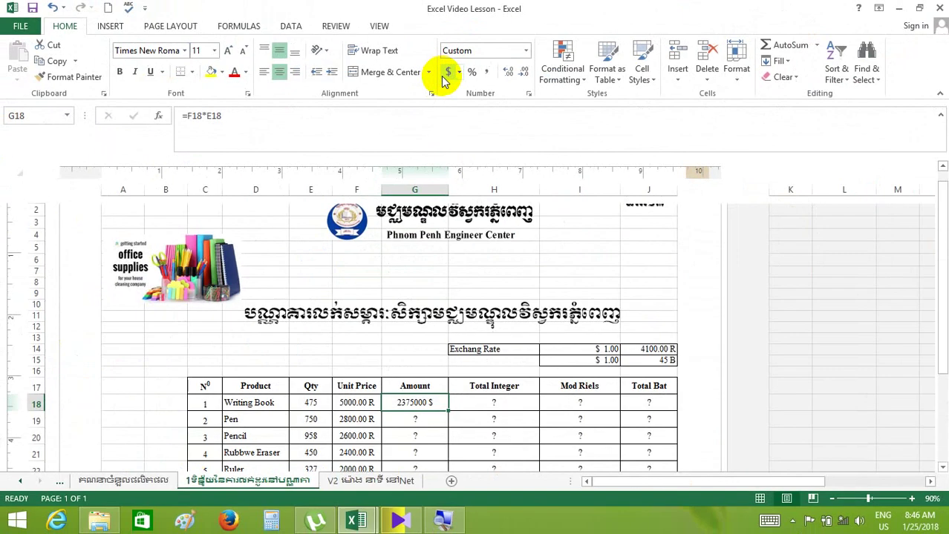
pyautogui.click(447, 72)
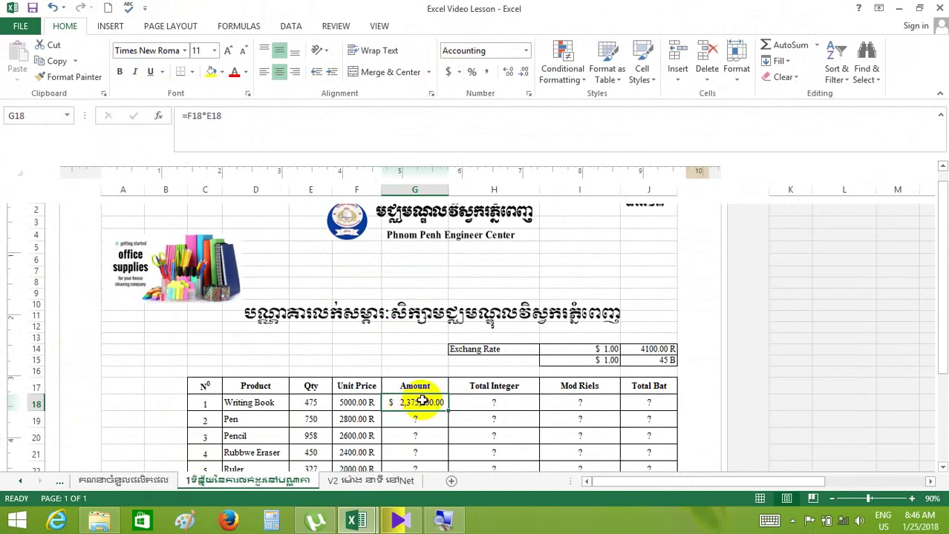
pyautogui.moveTo(421, 401); pyautogui.dragTo(636, 399)
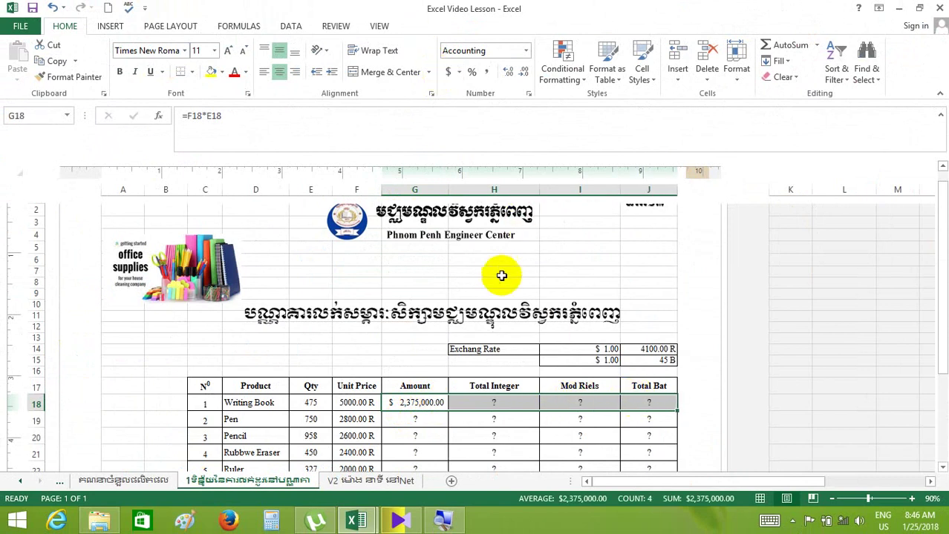
pyautogui.click(492, 402)
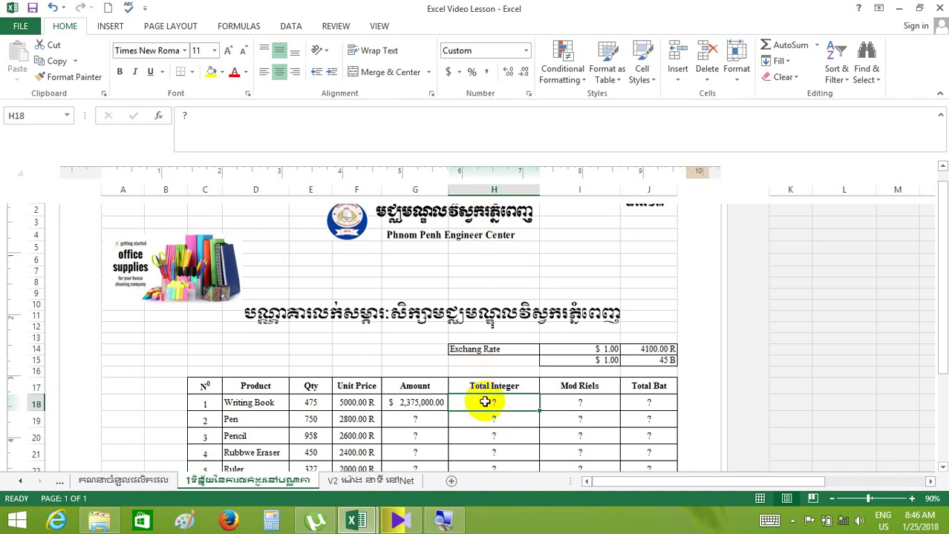
pyautogui.click(449, 72)
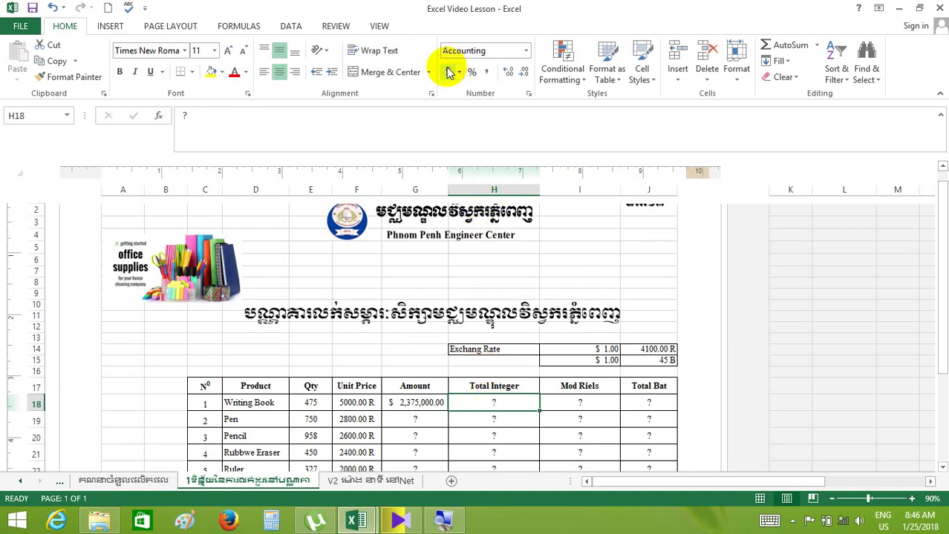
pyautogui.click(629, 402)
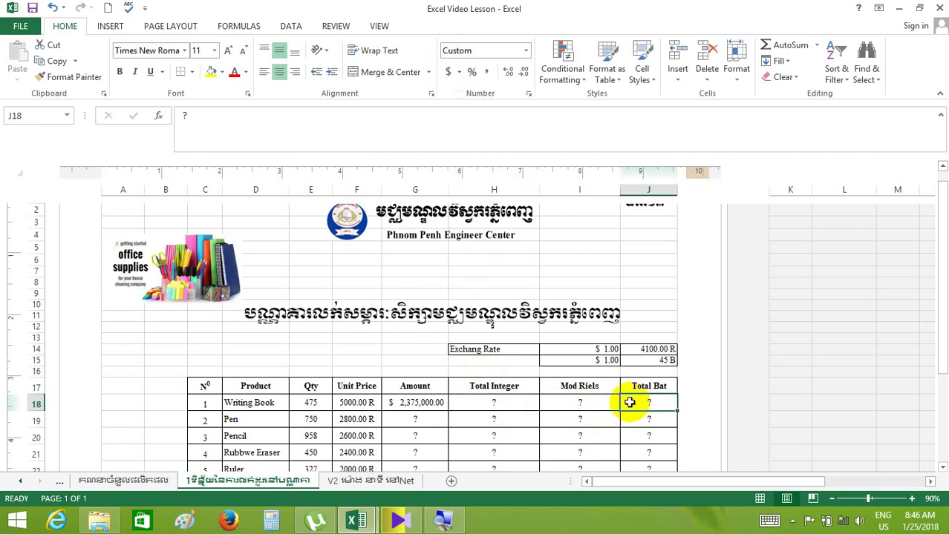
pyautogui.click(493, 402)
pyautogui.write('=')
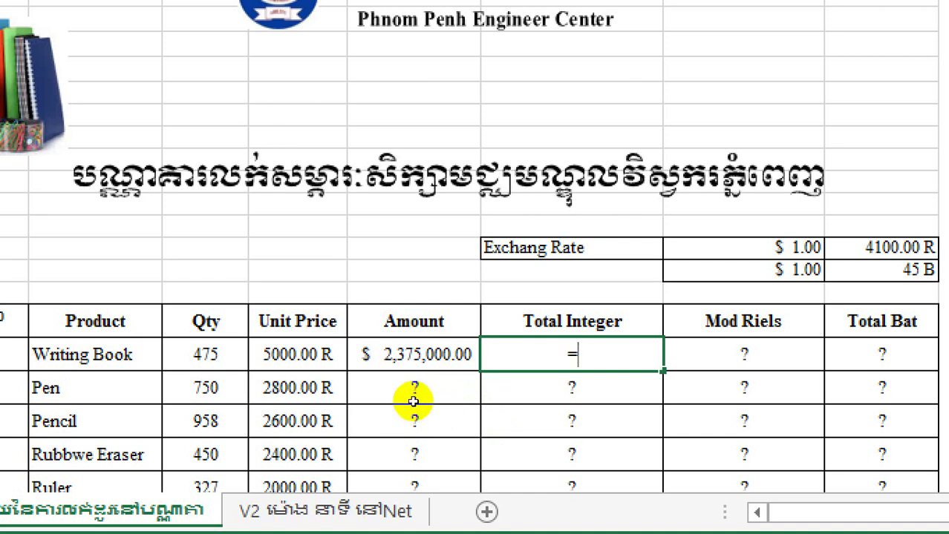
# Enter =G18/J14 in the Writing Book Total Integer cell, showing $ 579.27.
pyautogui.press('Left')
pyautogui.write('/')
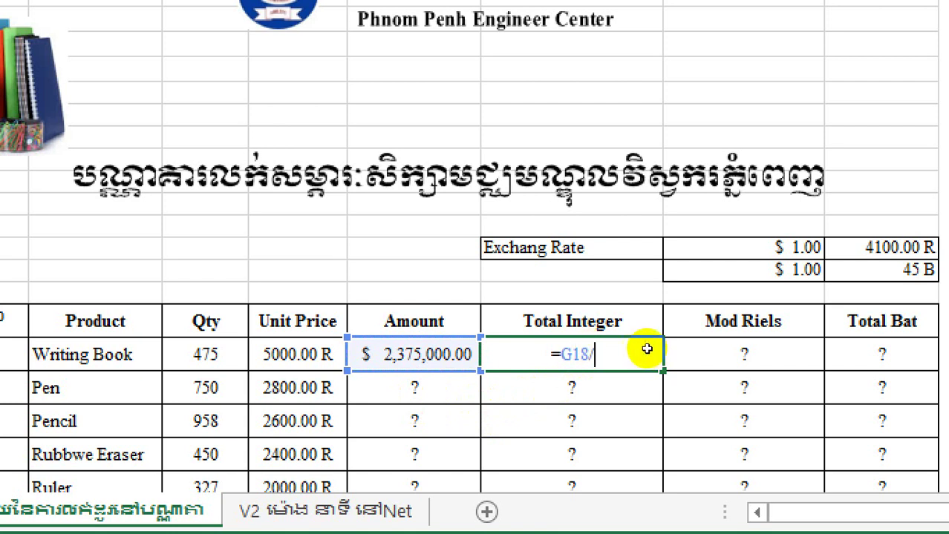
pyautogui.press('Up')
pyautogui.press('Up')
pyautogui.press('Up')
pyautogui.press('Right')
pyautogui.press('Right')
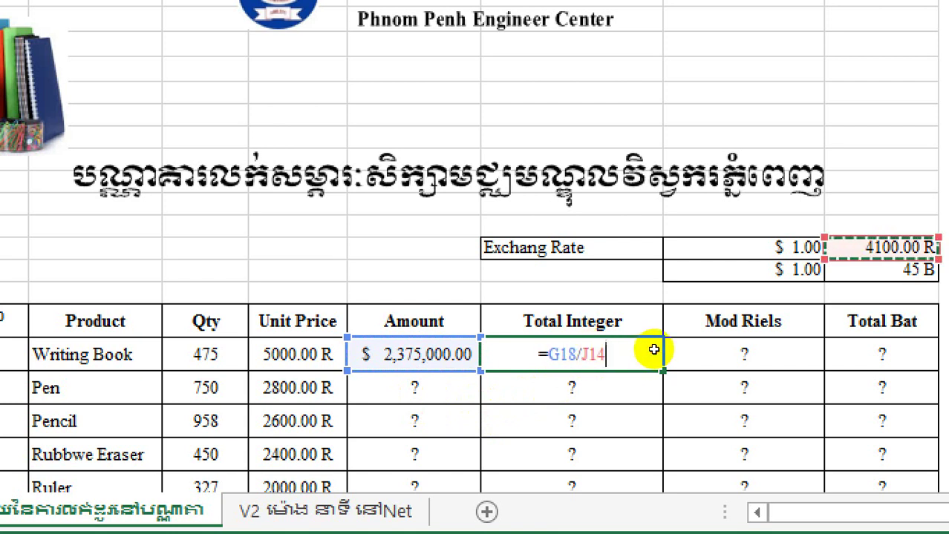
pyautogui.press('Return')
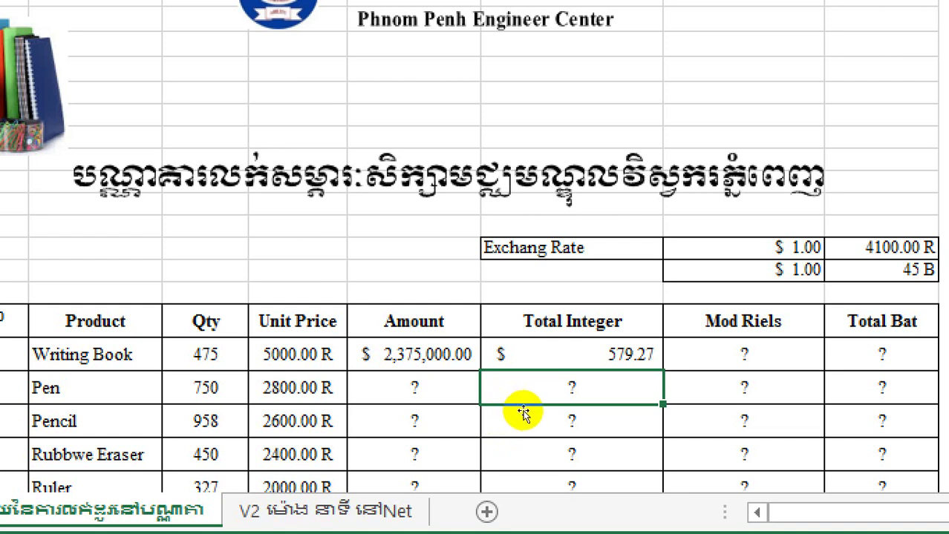
pyautogui.press('Up')
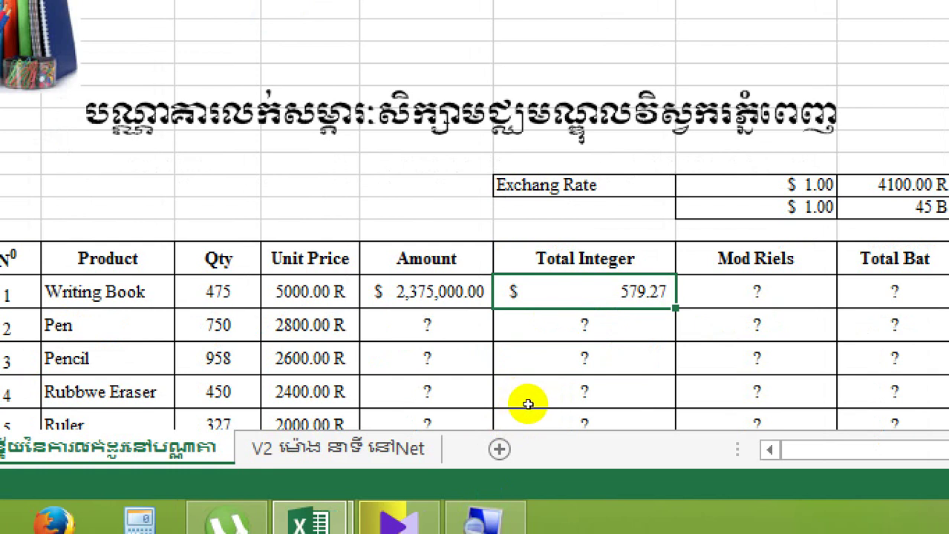
# Replace the Total Integer formula with =INT(G18/$J$14), showing $ 579.00.
pyautogui.write('=')
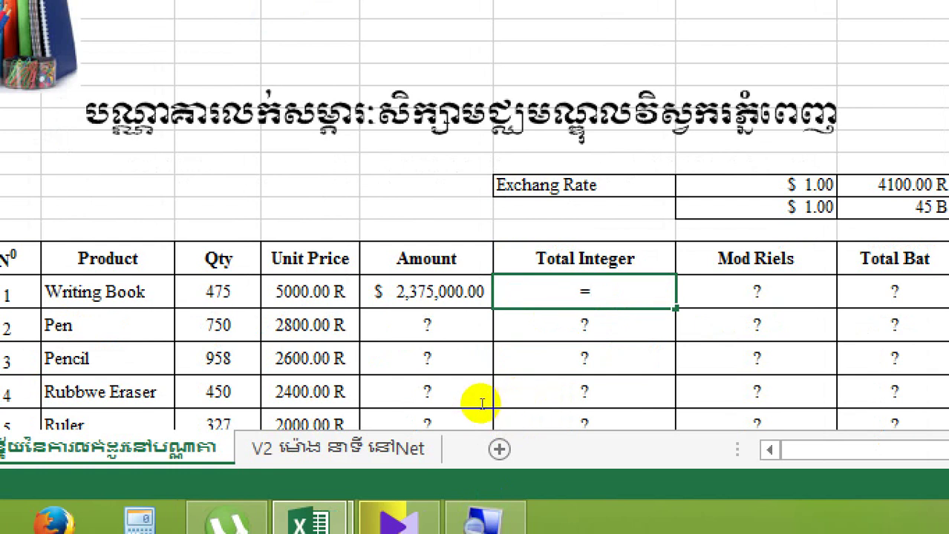
pyautogui.write('IN')
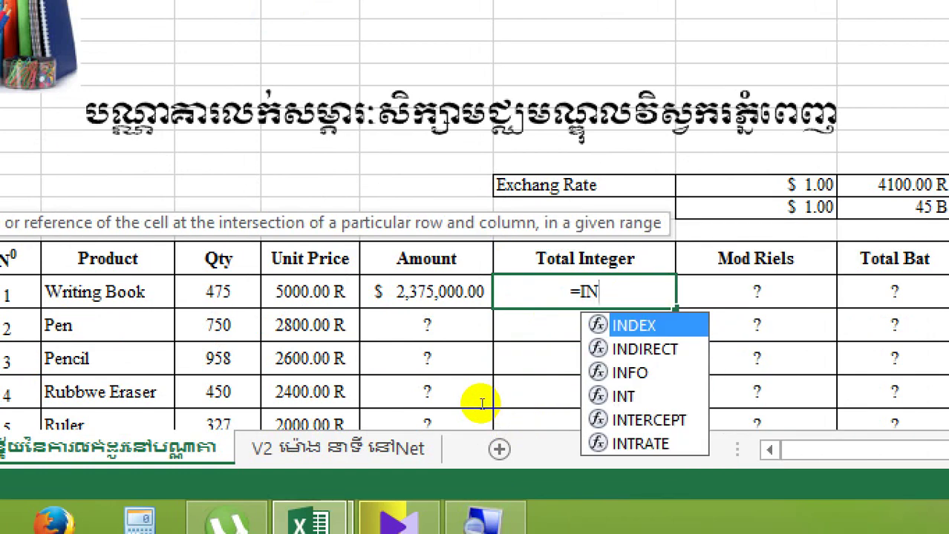
pyautogui.write('T')
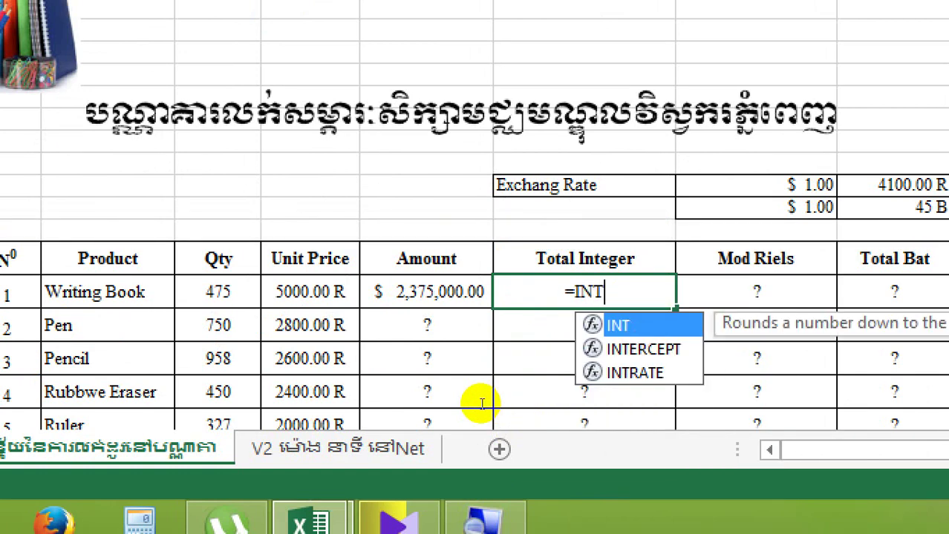
pyautogui.write('(')
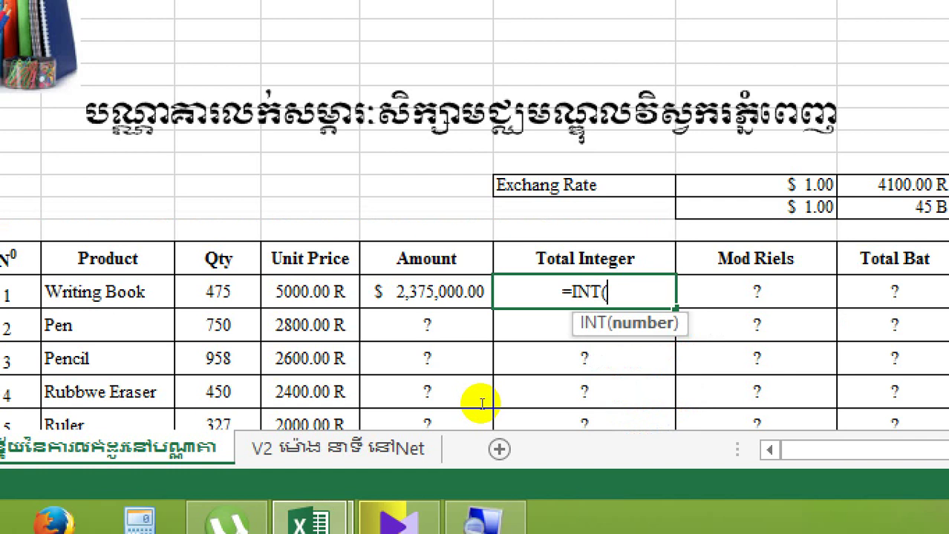
pyautogui.press('Left')
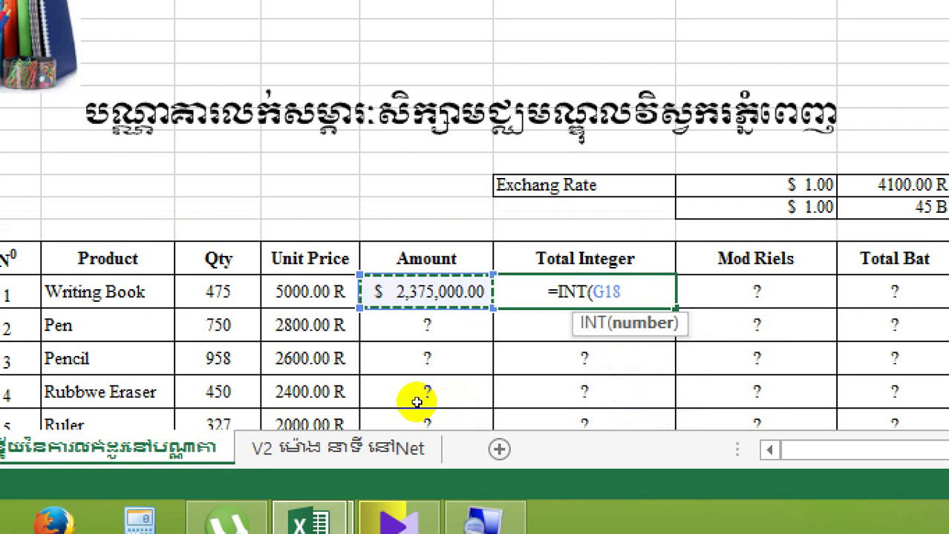
pyautogui.write('/')
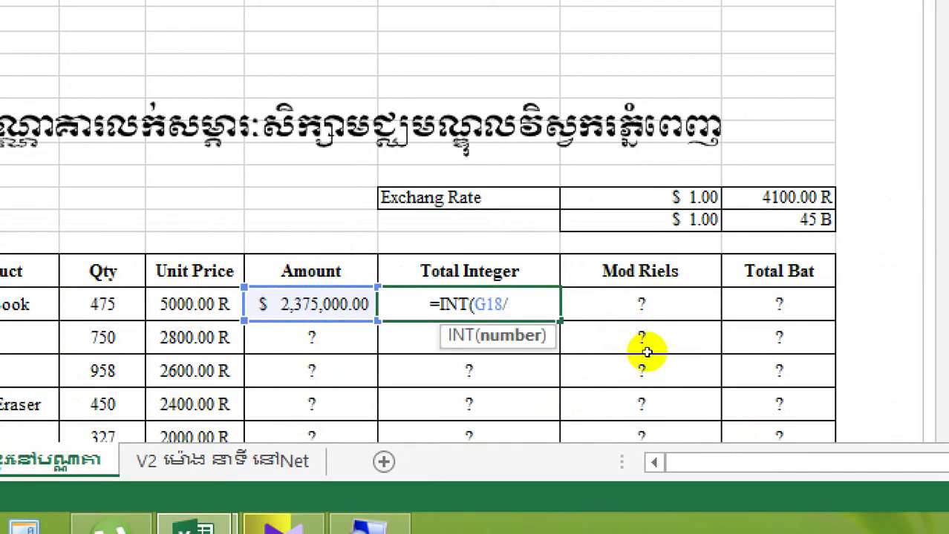
pyautogui.press('Right')
pyautogui.press('Right')
pyautogui.press('Up')
pyautogui.press('Up')
pyautogui.press('Up')
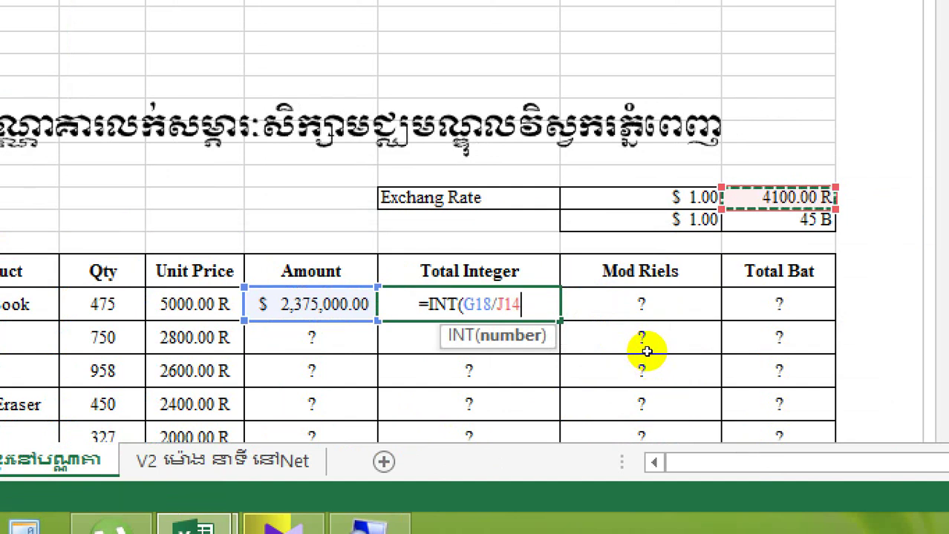
pyautogui.press('F4')
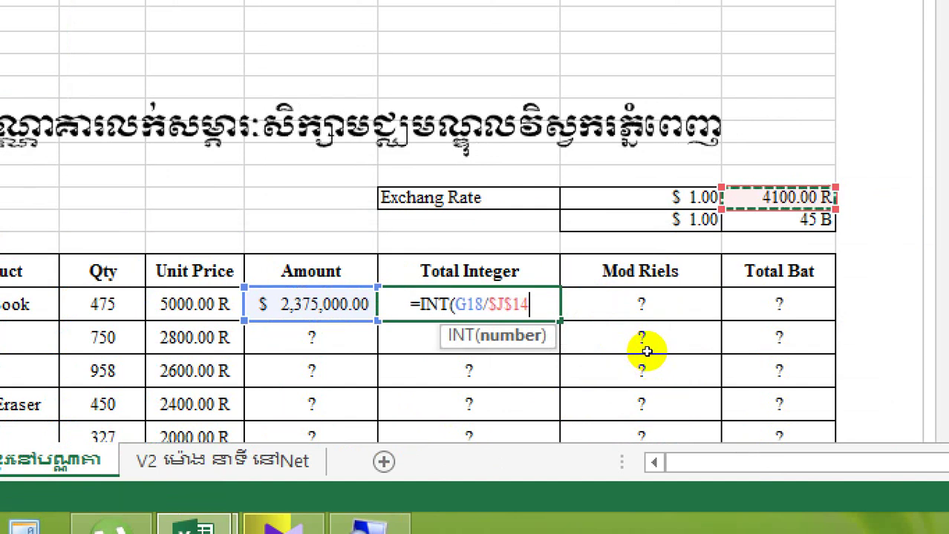
pyautogui.write(')')
pyautogui.press('Return')
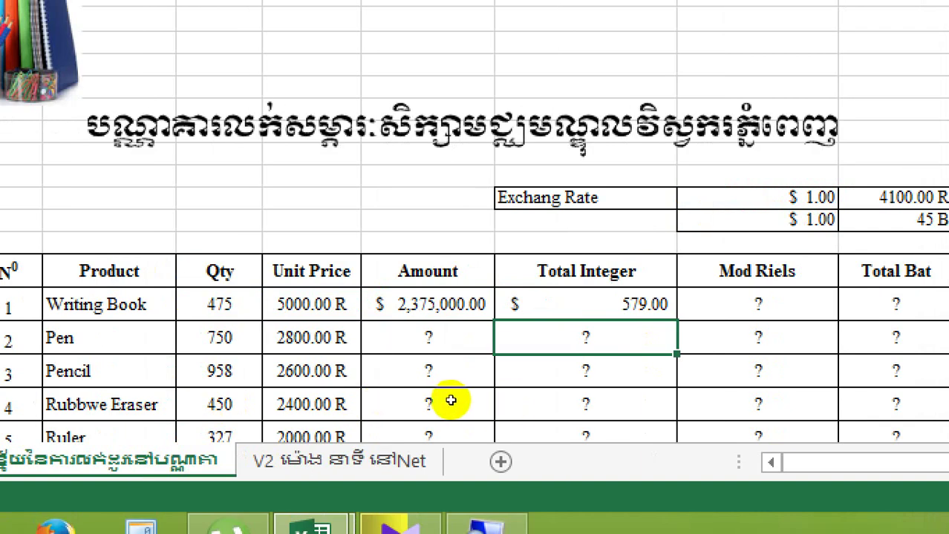
pyautogui.press('Up')
pyautogui.press('Left')
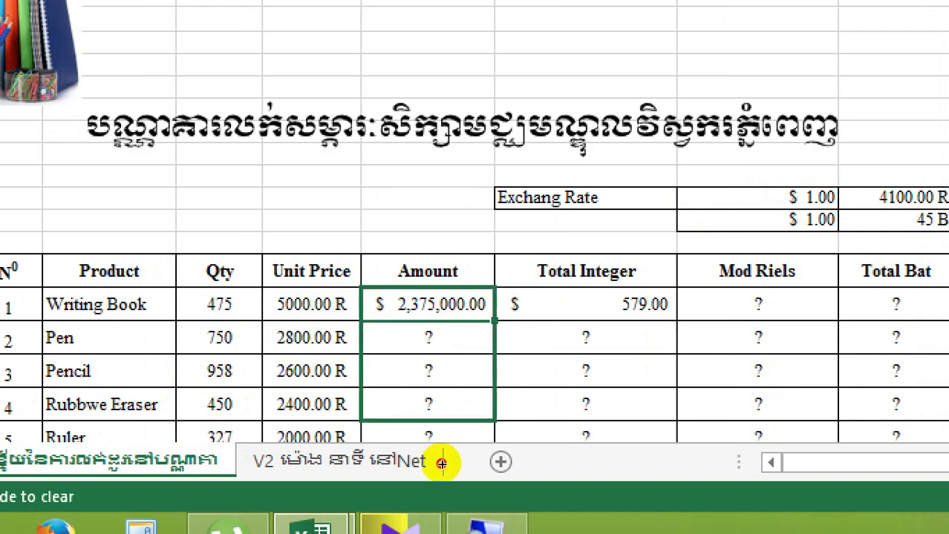
# Fill the Amount and Total Integer formulas down to the Pen, Pencil and Rubbwe Eraser rows.
pyautogui.moveTo(494, 321); pyautogui.dragTo(446, 408)
pyautogui.press('Right')
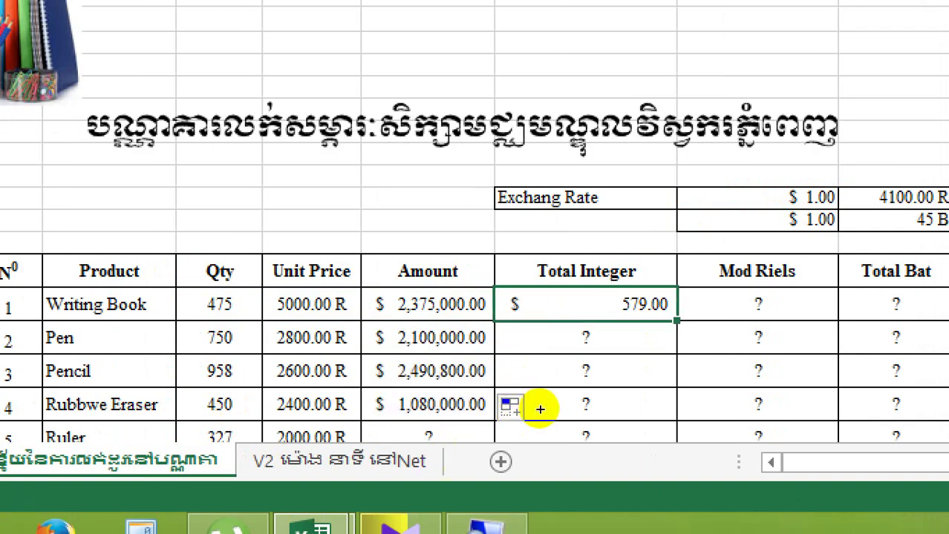
pyautogui.moveTo(541, 409)
pyautogui.mouseDown()
pyautogui.moveTo(524, 463)
pyautogui.moveTo(509, 424)
pyautogui.mouseUp()
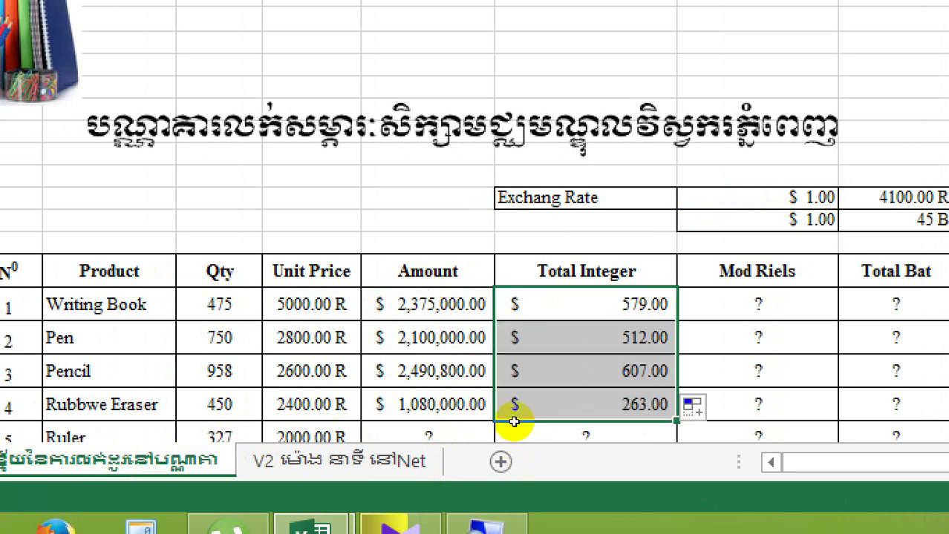
pyautogui.press('Right')
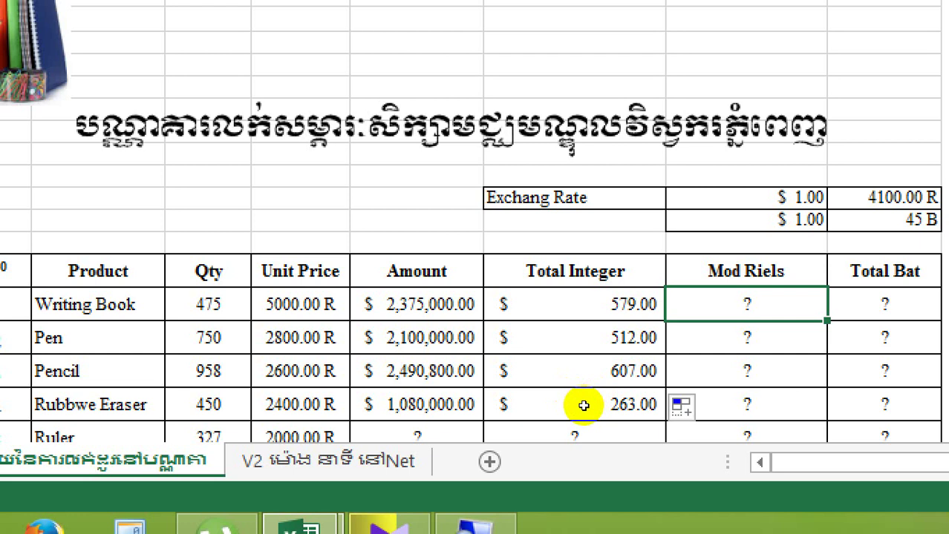
# Enter =MOD(G18,J14) in the Writing Book Mod Riels cell, giving 1100 $.
pyautogui.write('=')
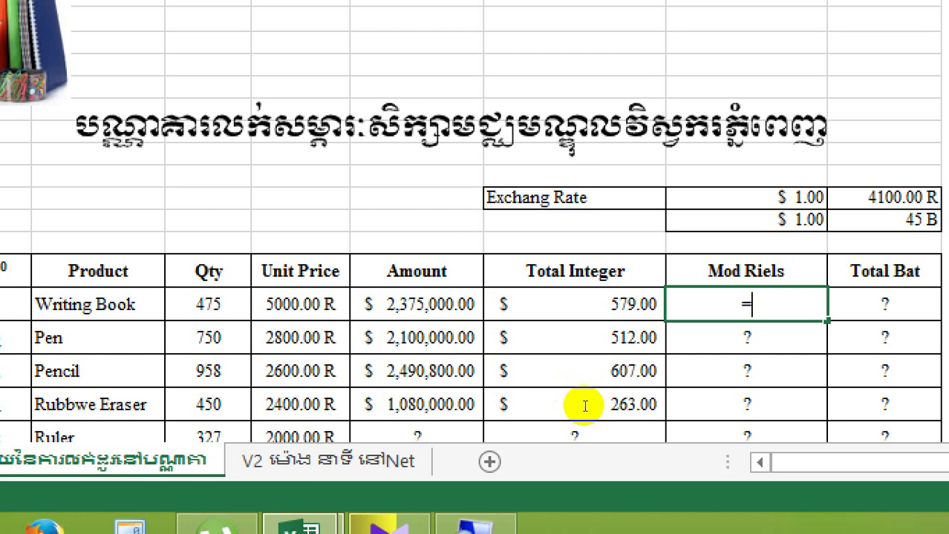
pyautogui.write('MM')
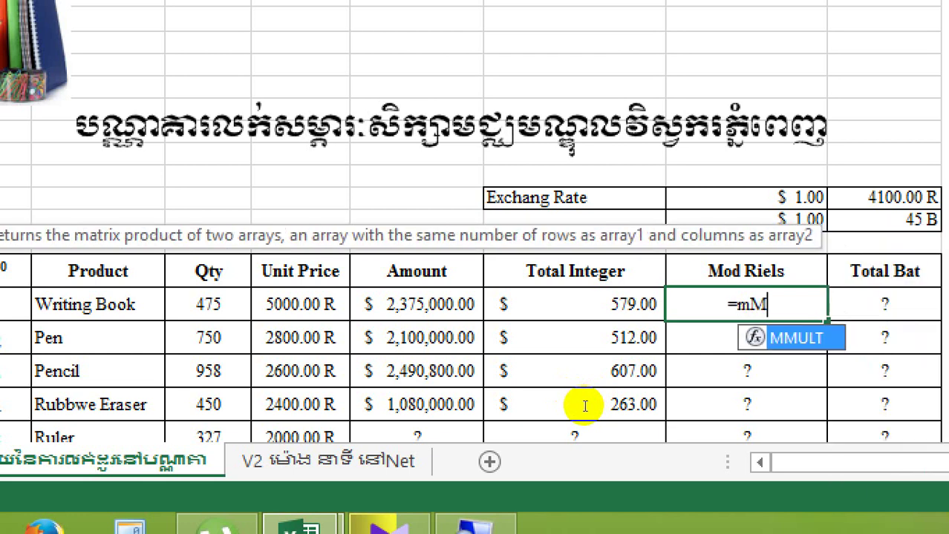
pyautogui.press('BackSpace')
pyautogui.press('BackSpace')
pyautogui.write('Mod')
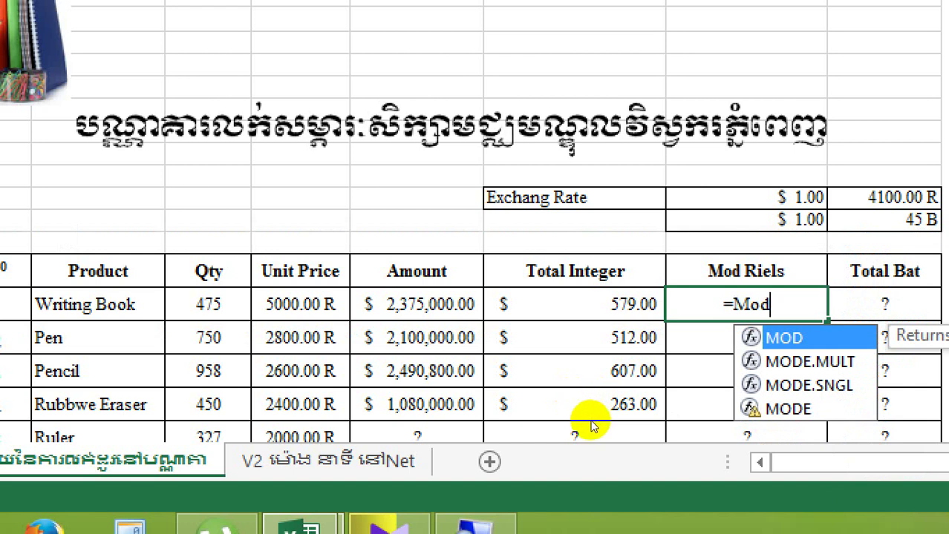
pyautogui.press('Tab')
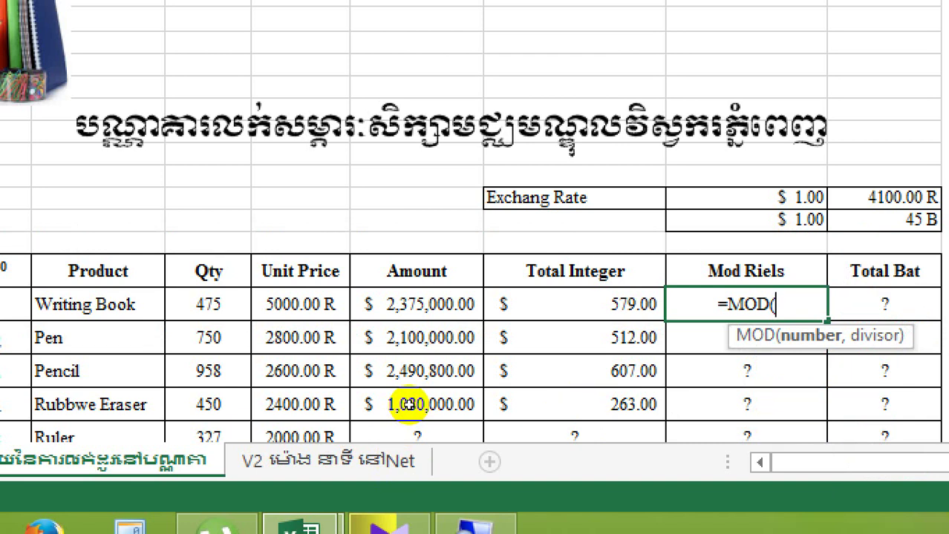
pyautogui.press('Left')
pyautogui.press('Left')
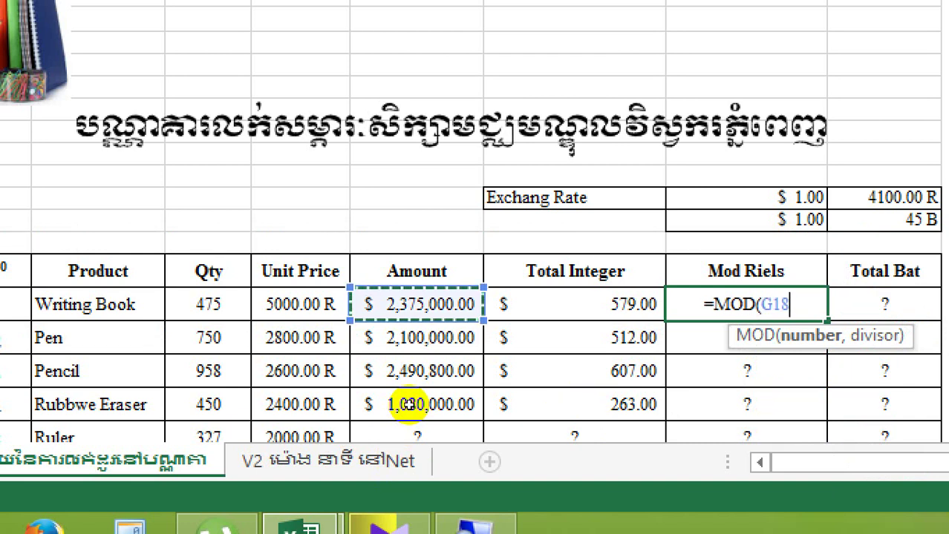
pyautogui.write(',')
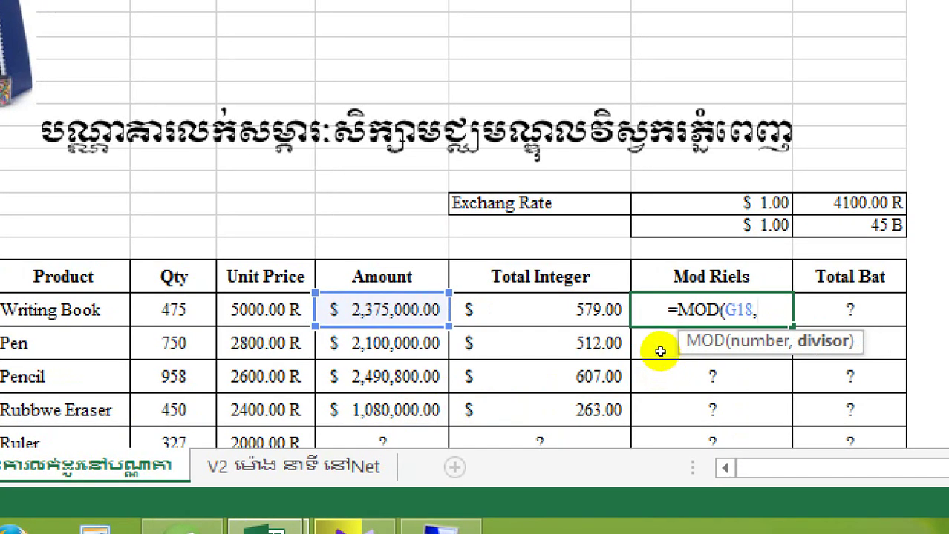
pyautogui.press('Up')
pyautogui.press('Up')
pyautogui.press('Up')
pyautogui.press('Right')
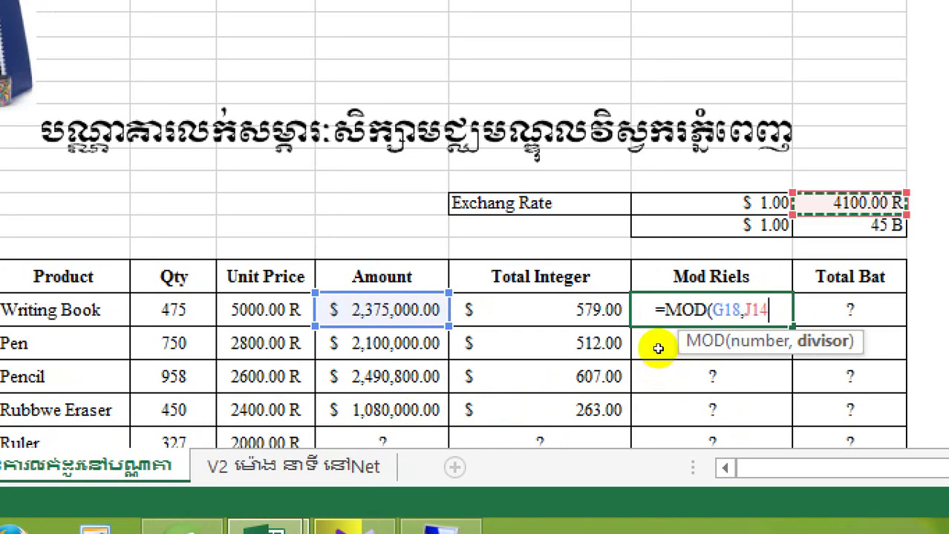
pyautogui.write(')')
pyautogui.press('Return')
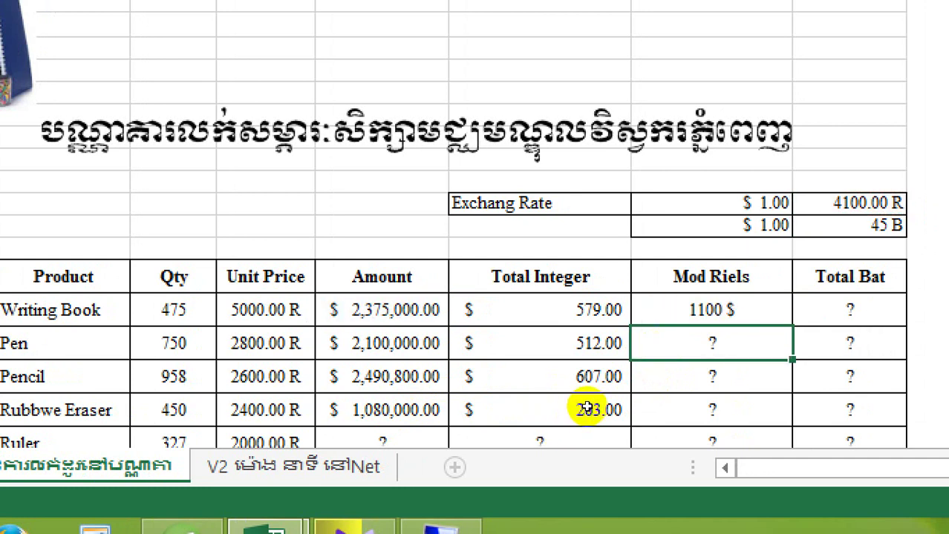
pyautogui.press('Up')
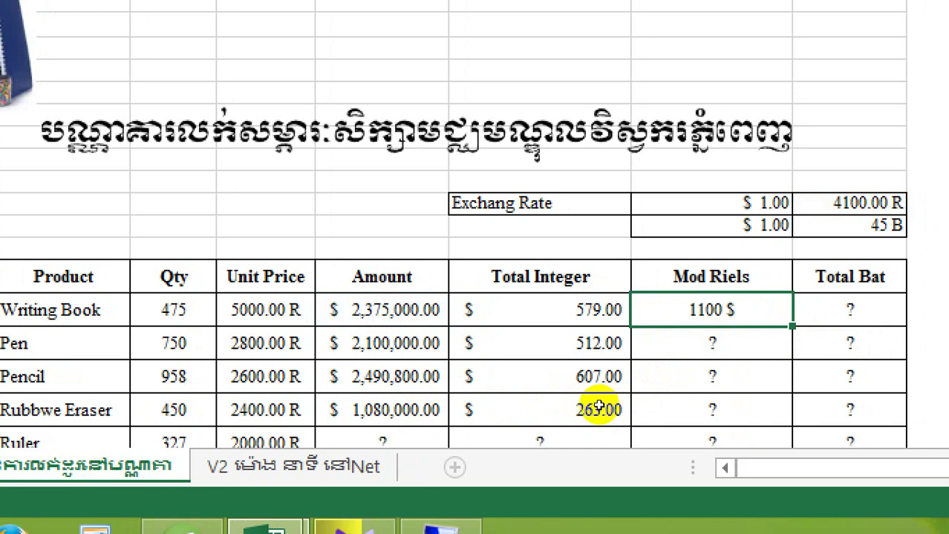
# Apply the custom number format 0 "R" to the Mod Riels cell so it reads 1100 R.
pyautogui.hotkey('shift', 'F10')
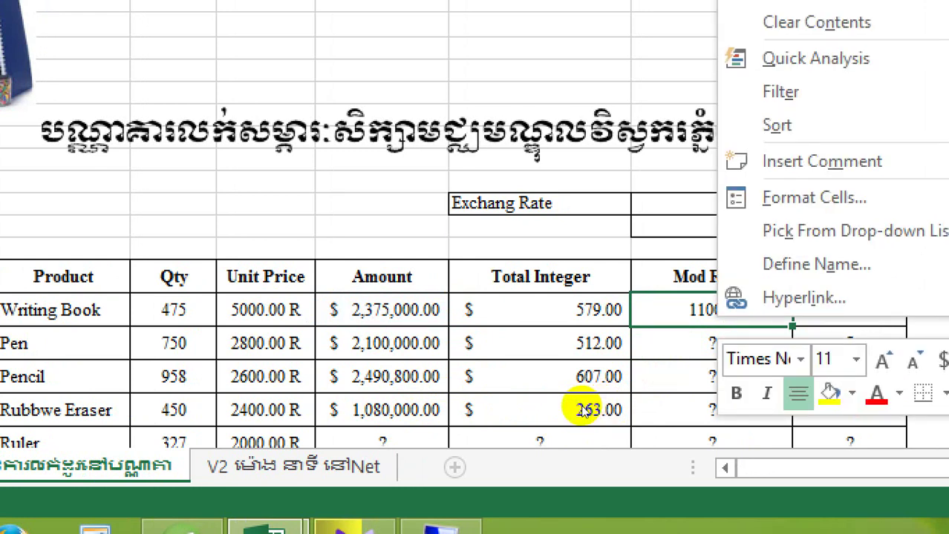
pyautogui.press('Up')
pyautogui.press('Up')
pyautogui.press('Up')
pyautogui.press('Up')
pyautogui.press('Return')
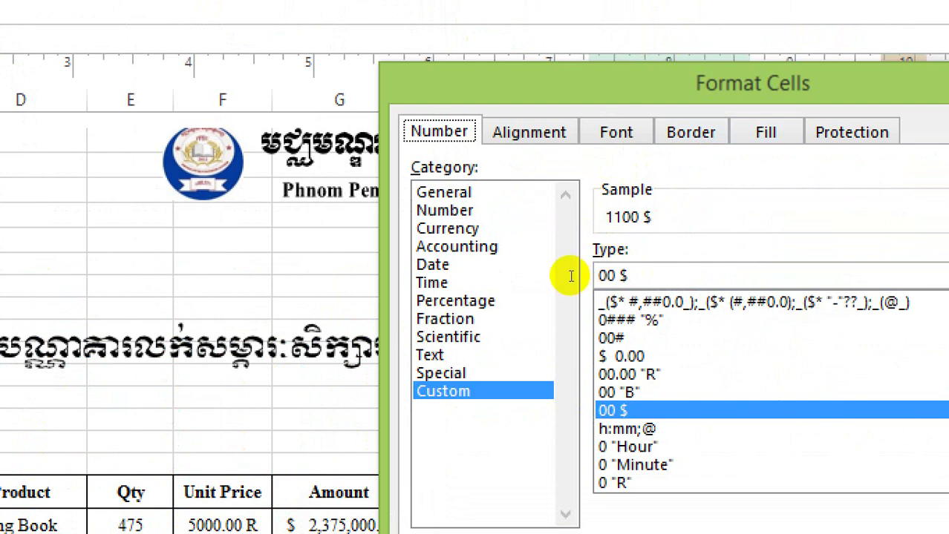
pyautogui.tripleClick(571, 277)
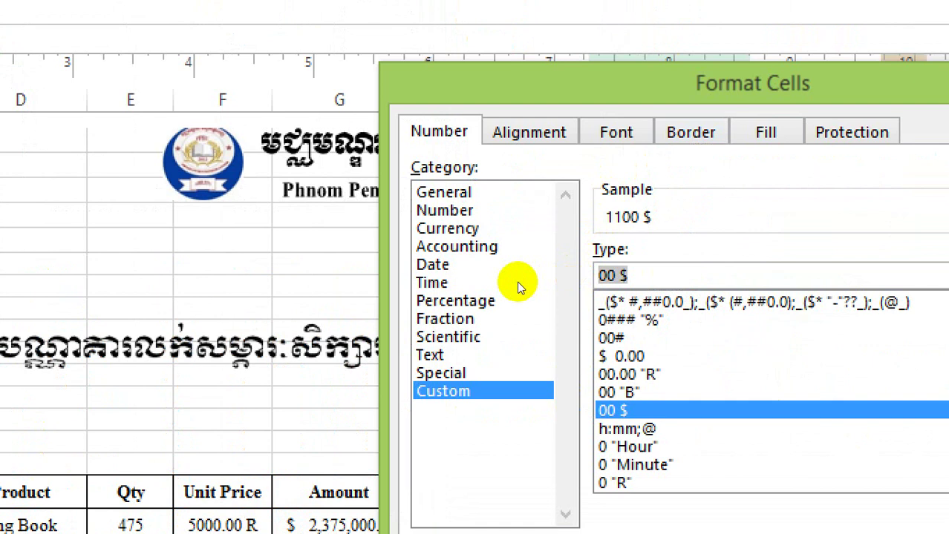
pyautogui.write('0')
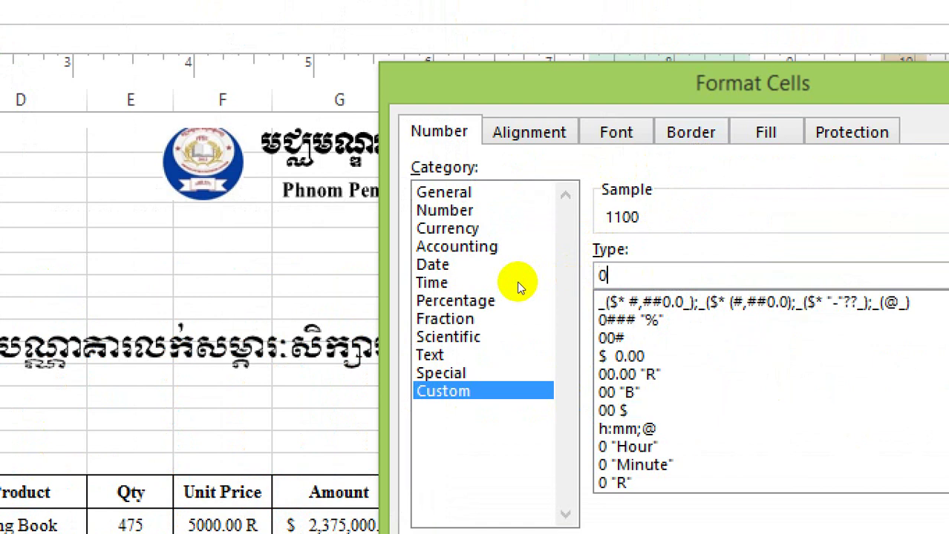
pyautogui.write(' "')
pyautogui.write('R')
pyautogui.write('ea')
pyautogui.write('l')
pyautogui.press('BackSpace')
pyautogui.press('BackSpace')
pyautogui.press('BackSpace')
pyautogui.press('BackSpace')
pyautogui.write('R"')
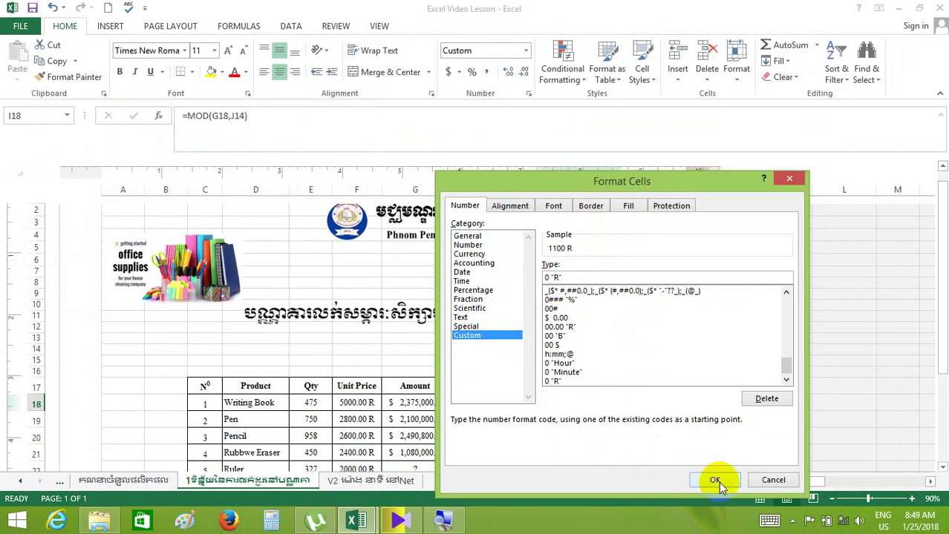
pyautogui.click(717, 482)
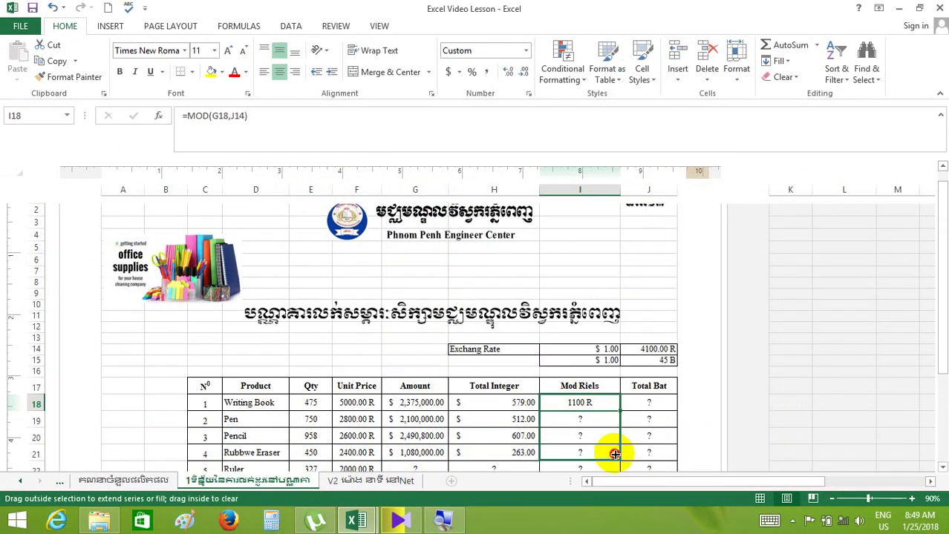
# Change the formula to =MOD(G18,$J$14) and fill it down: 1100, 800, 2100, 1700 R.
pyautogui.moveTo(620, 410); pyautogui.dragTo(611, 450)
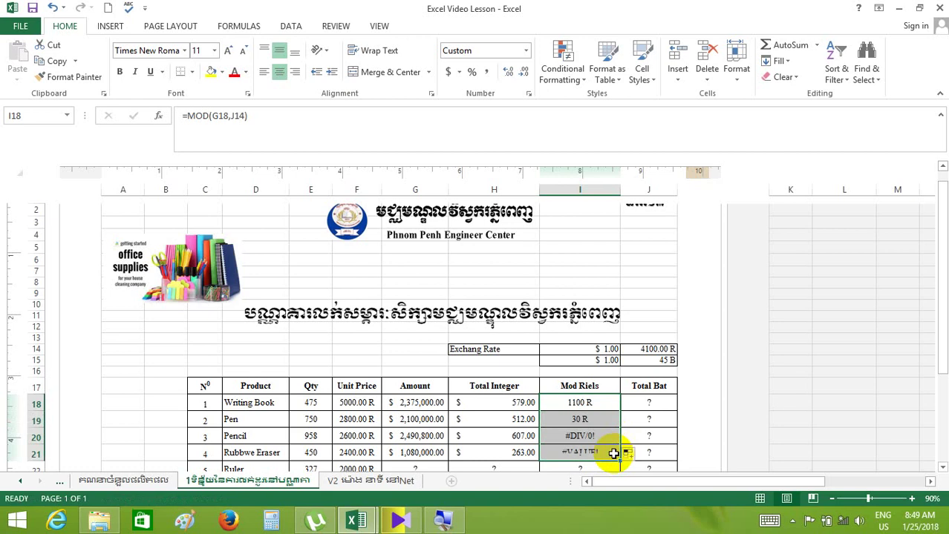
pyautogui.click(582, 398)
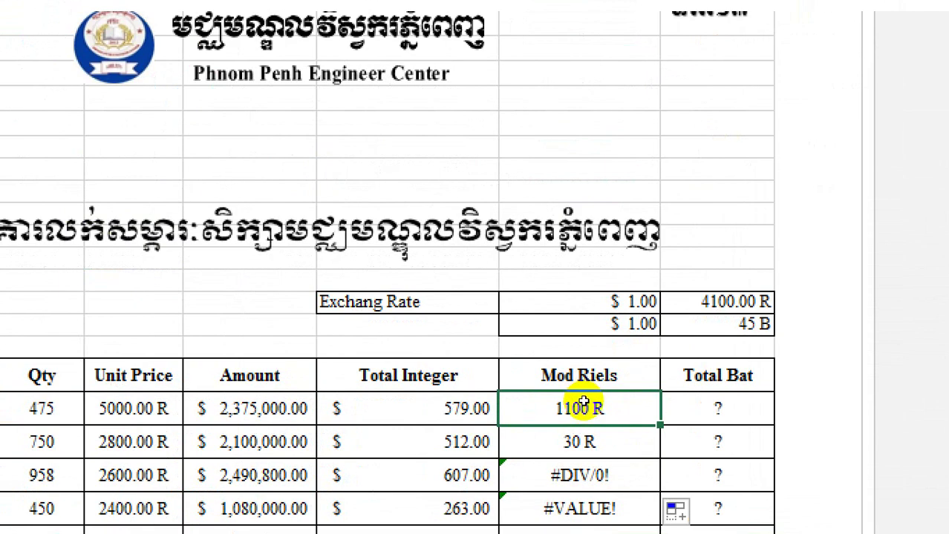
pyautogui.doubleClick(584, 403)
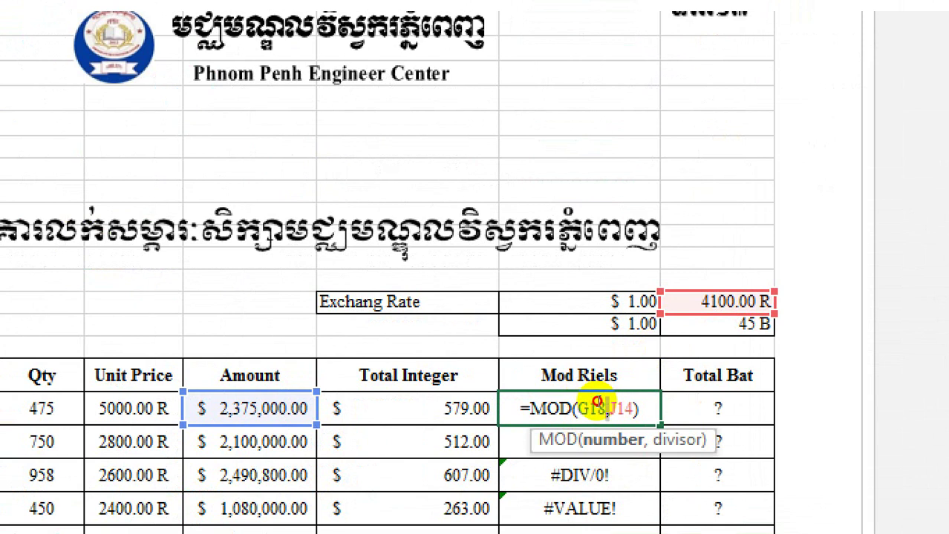
pyautogui.click(628, 407)
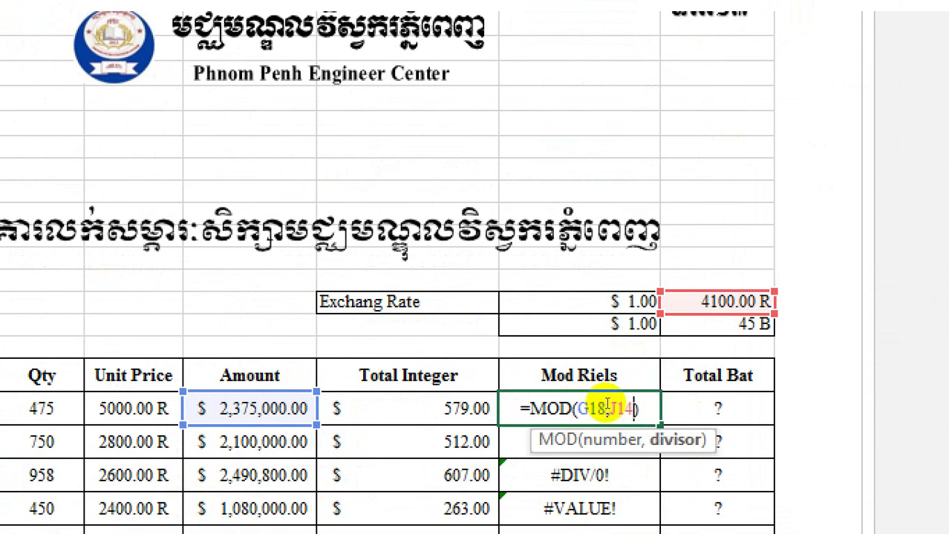
pyautogui.doubleClick(608, 406)
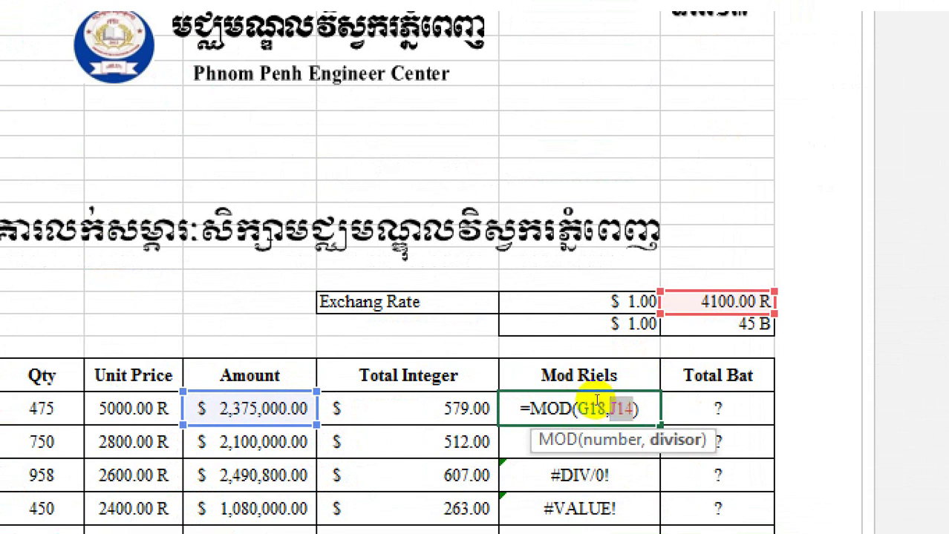
pyautogui.press('F4')
pyautogui.press('Return')
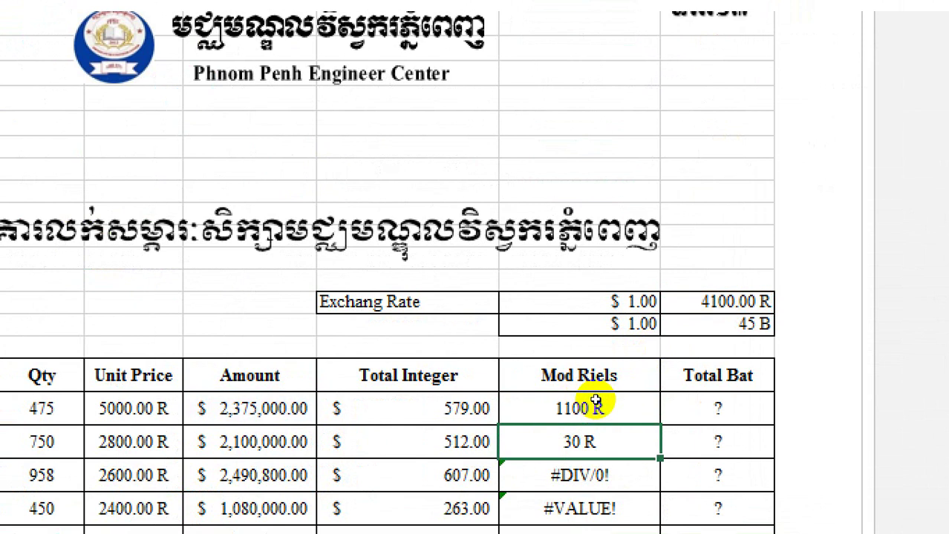
pyautogui.moveTo(596, 402); pyautogui.dragTo(615, 490)
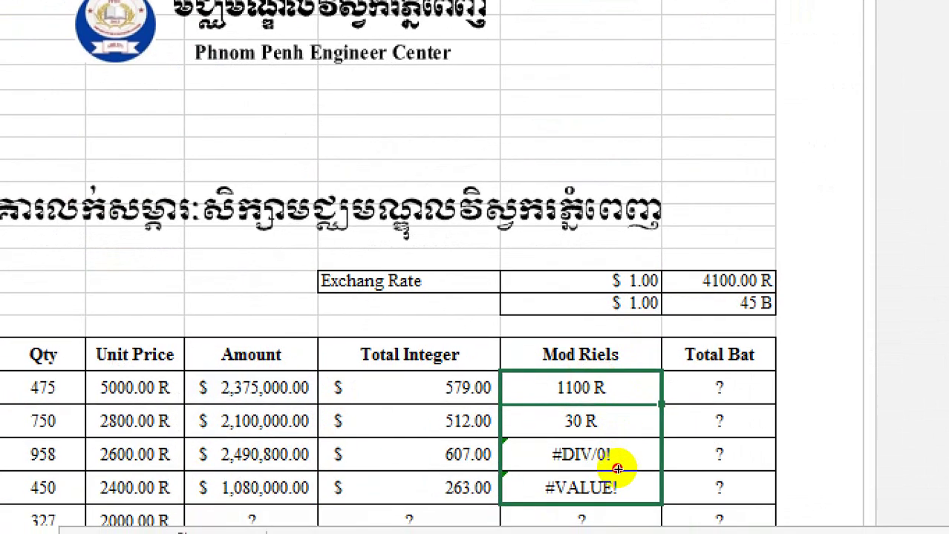
pyautogui.moveTo(617, 469); pyautogui.dragTo(616, 456)
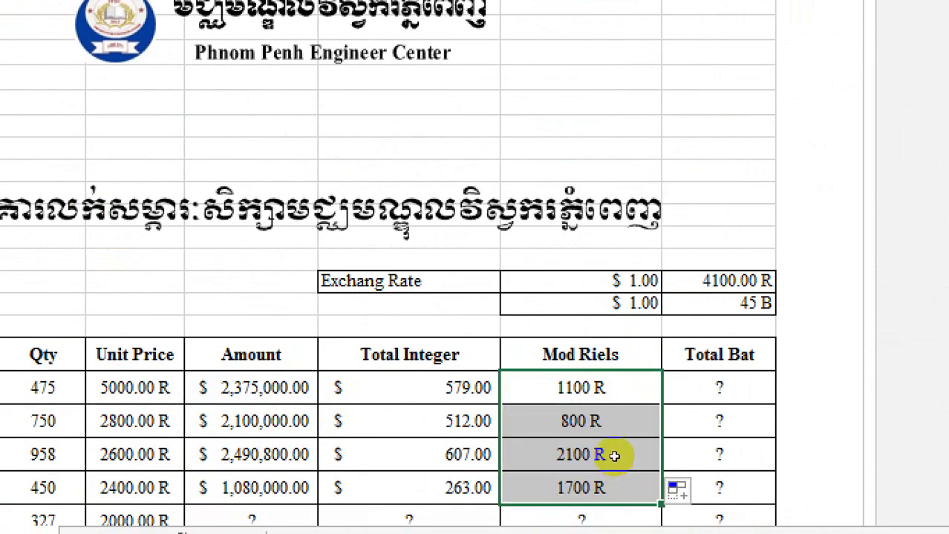
pyautogui.click(576, 387)
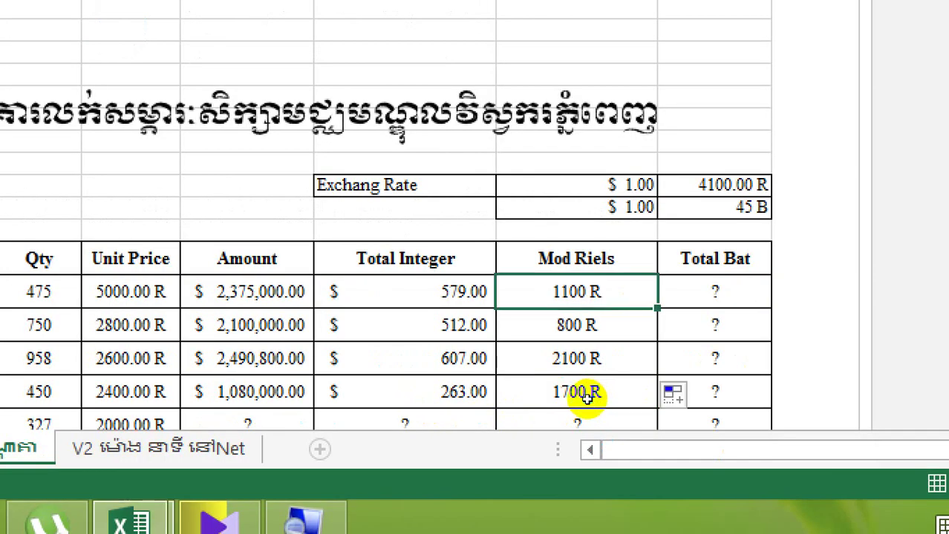
# Apply custom format #,##0 "R" to Mod Riels and copy it down the column.
pyautogui.rightClick(588, 397)
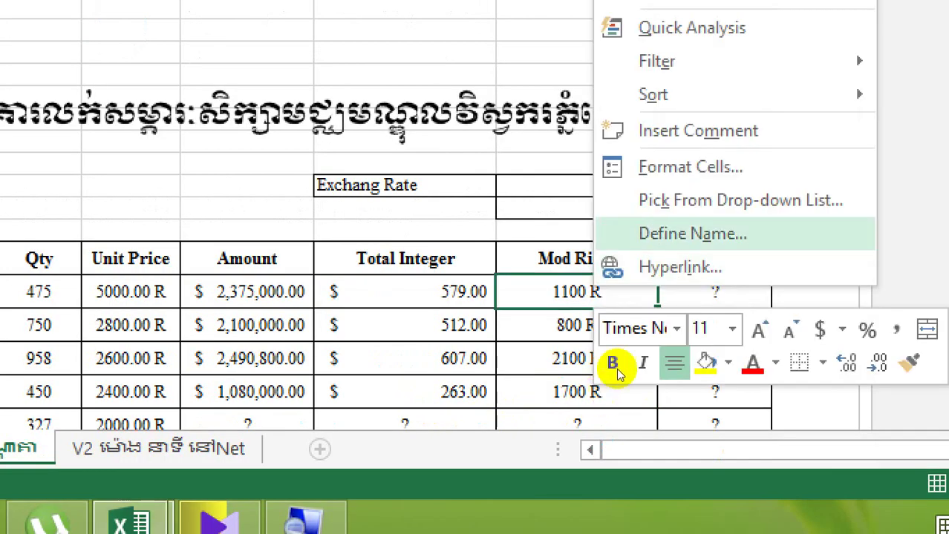
pyautogui.press('Return')
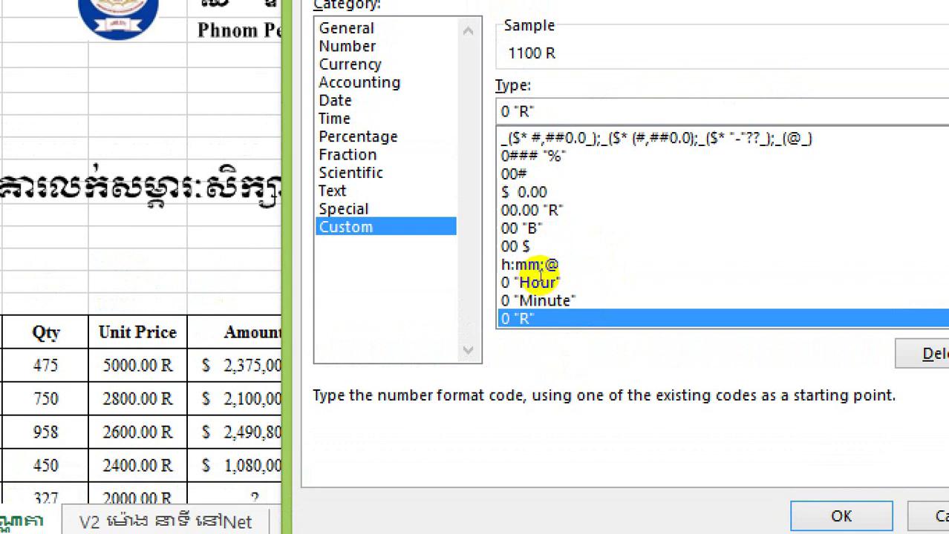
pyautogui.write('f')
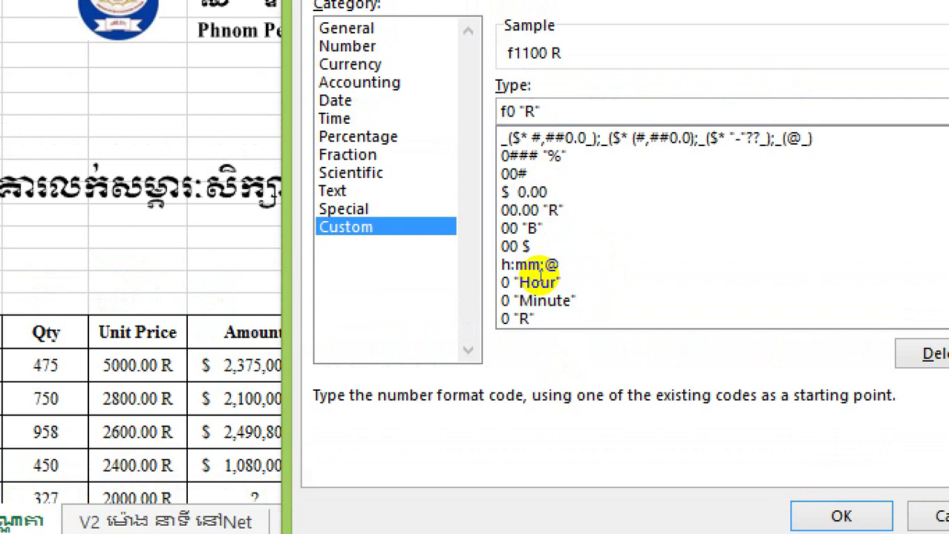
pyautogui.press('BackSpace')
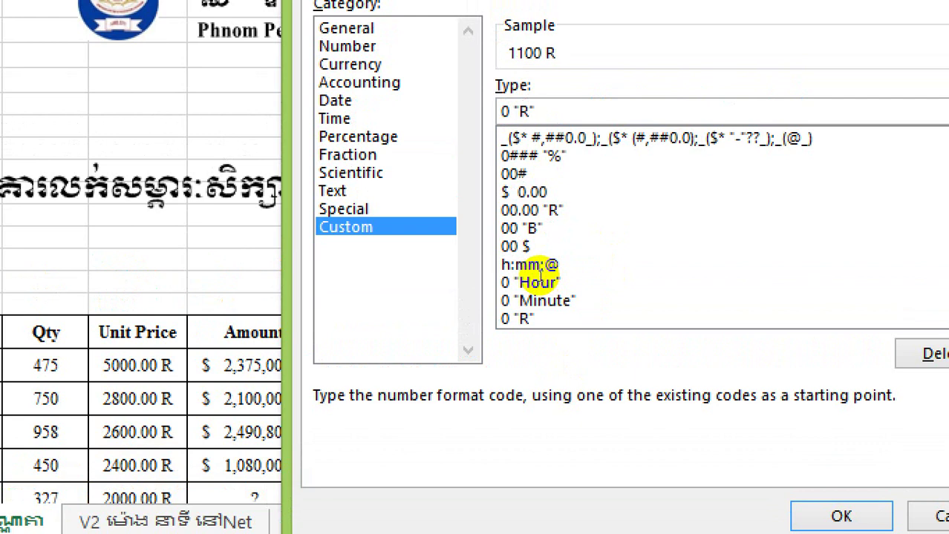
pyautogui.write('#')
pyautogui.write('#')
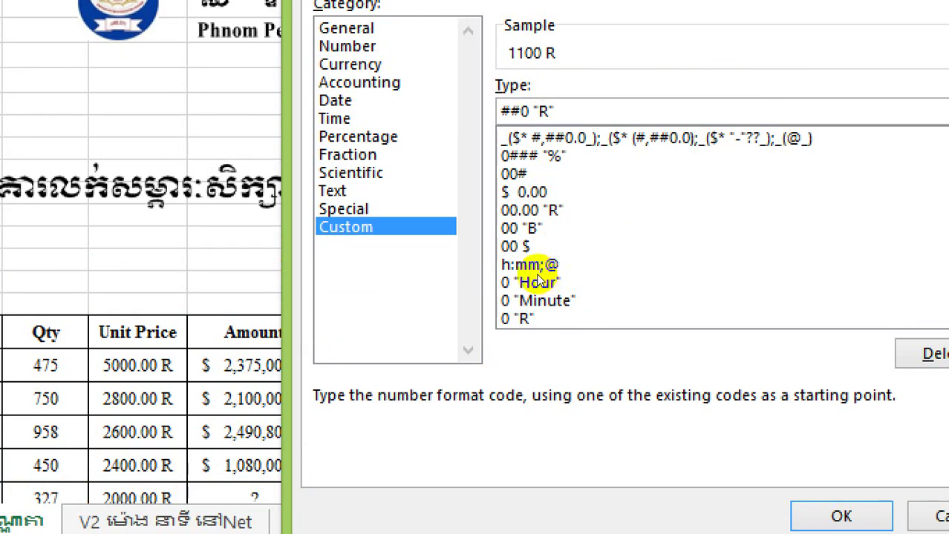
pyautogui.press('Home')
pyautogui.write(',')
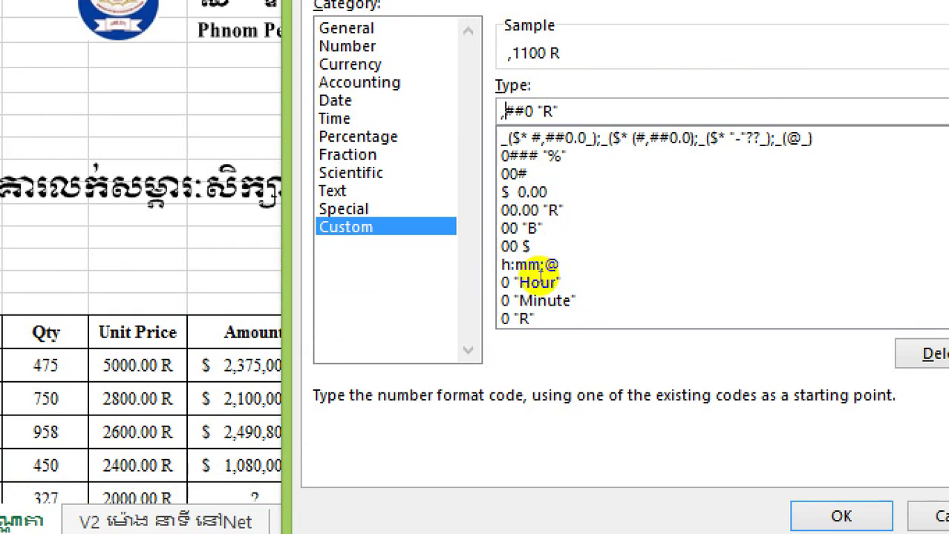
pyautogui.press('BackSpace')
pyautogui.write('#')
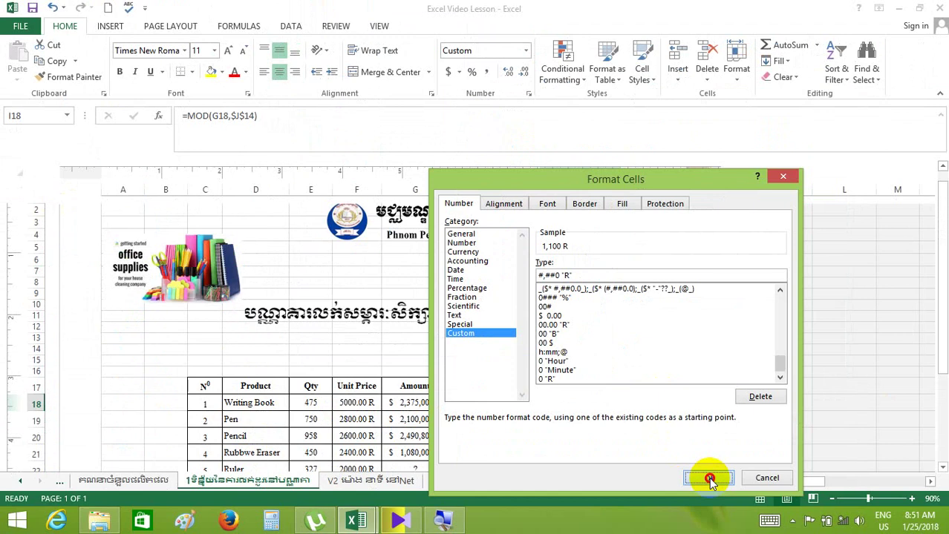
pyautogui.click(709, 477)
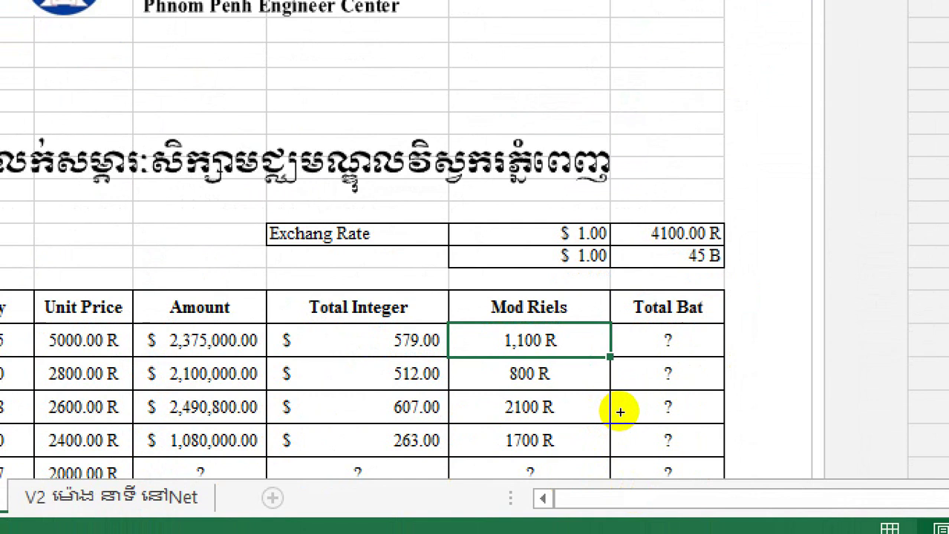
pyautogui.moveTo(609, 357)
pyautogui.mouseDown()
pyautogui.moveTo(620, 468)
pyautogui.moveTo(619, 460)
pyautogui.mouseUp()
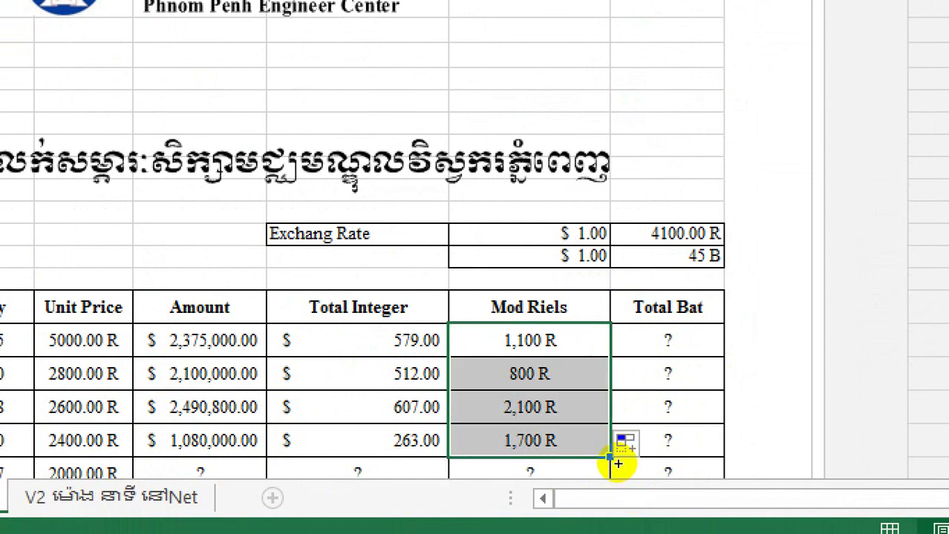
pyautogui.press('Right')
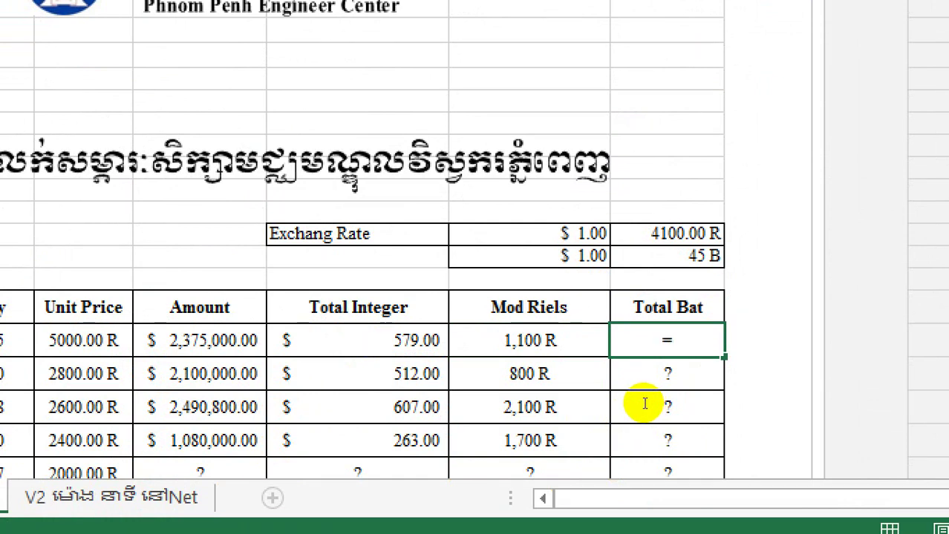
# Enter =H18*$J$15 for Total Bat and fill down: 26055, 23040, 27315, 11835.
pyautogui.press('Left')
pyautogui.press('Left')
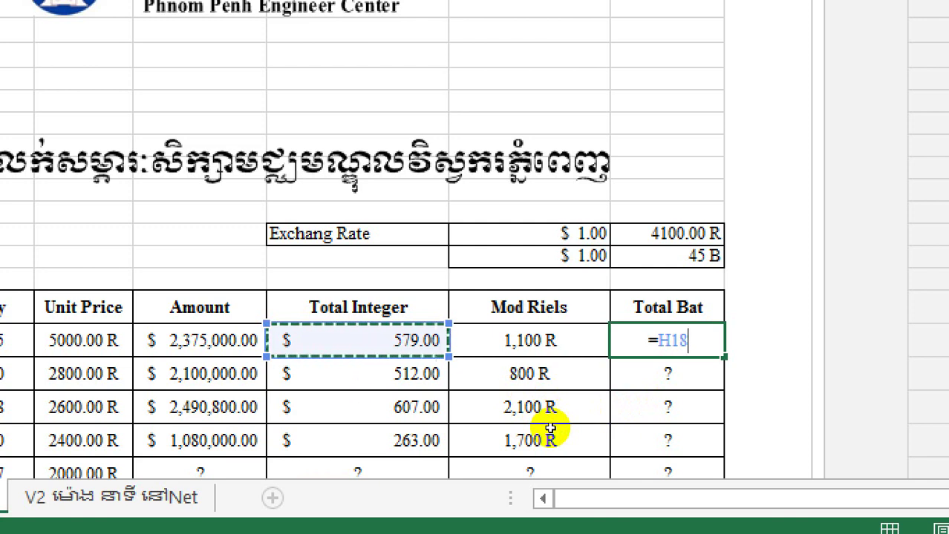
pyautogui.write('*')
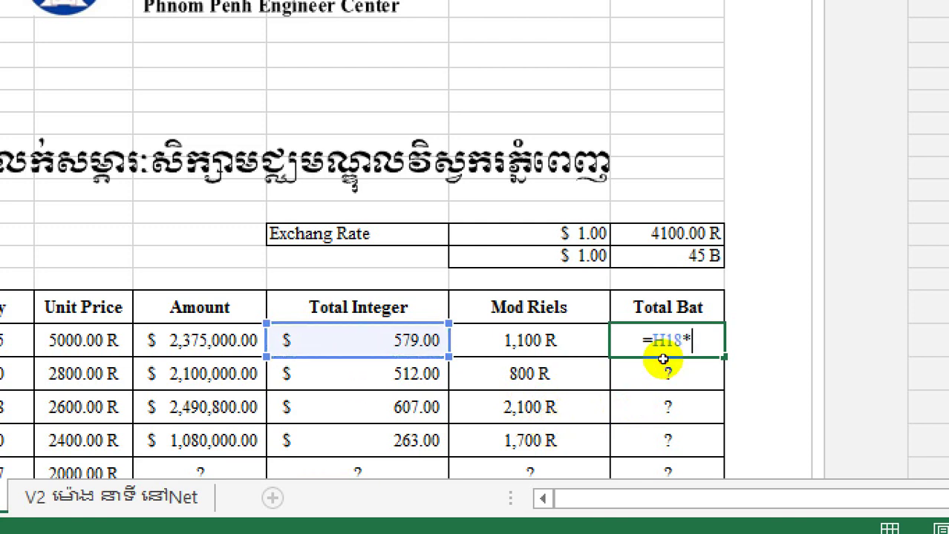
pyautogui.press('Up')
pyautogui.press('Up')
pyautogui.press('Up')
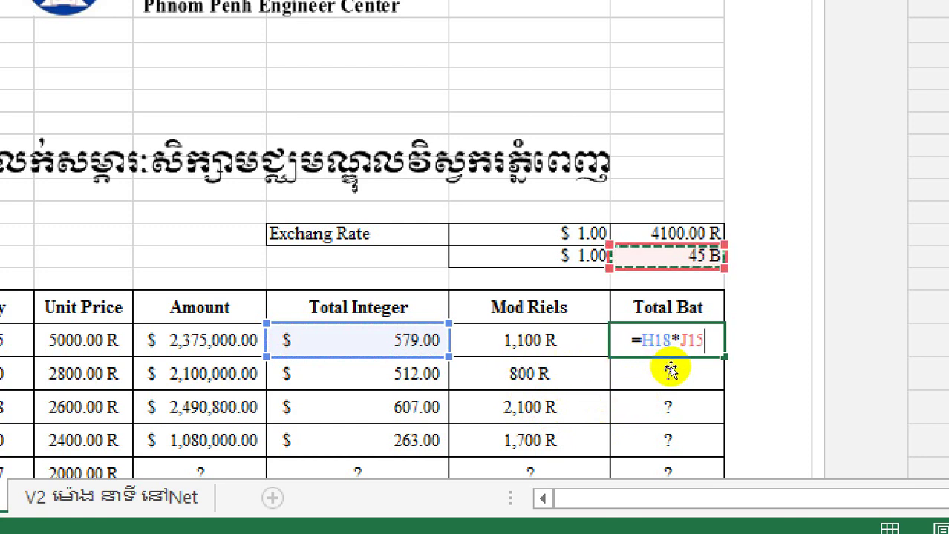
pyautogui.press('F4')
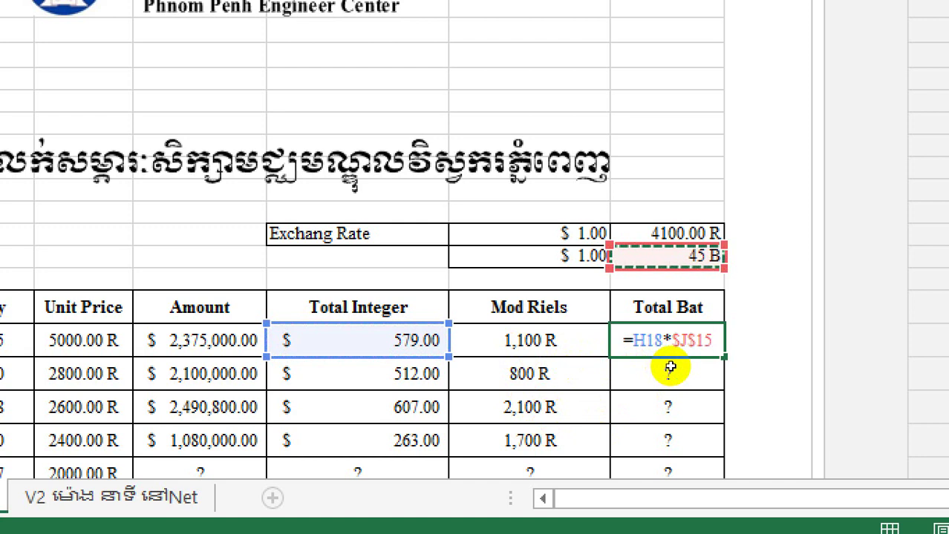
pyautogui.hotkey('ctrl', 'Return')
pyautogui.press('Return')
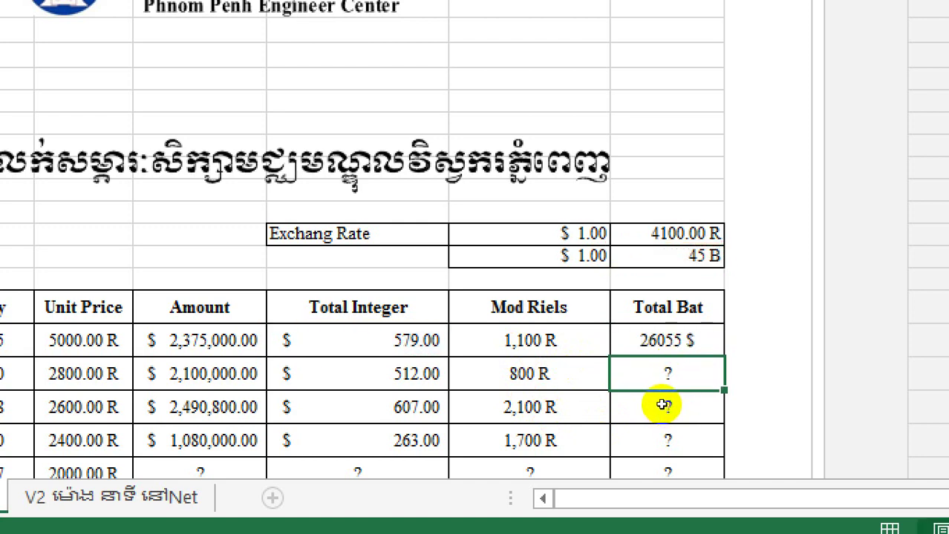
pyautogui.press('Up')
pyautogui.moveTo(672, 410)
pyautogui.mouseDown()
pyautogui.moveTo(668, 438)
pyautogui.moveTo(658, 386)
pyautogui.mouseUp()
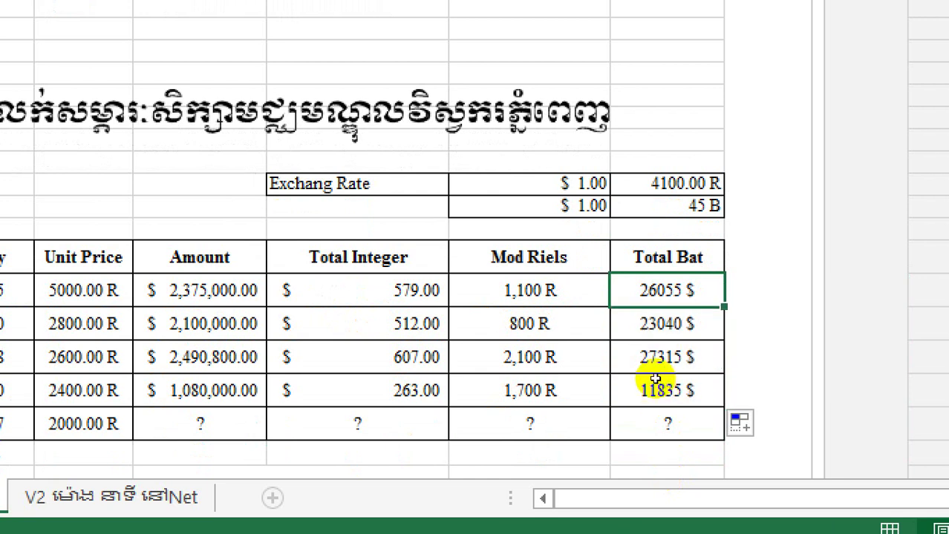
# Apply custom format #,##0 "B" to J18 so the Writing Book Total Bat reads 26,055 B.
pyautogui.rightClick(655, 381)
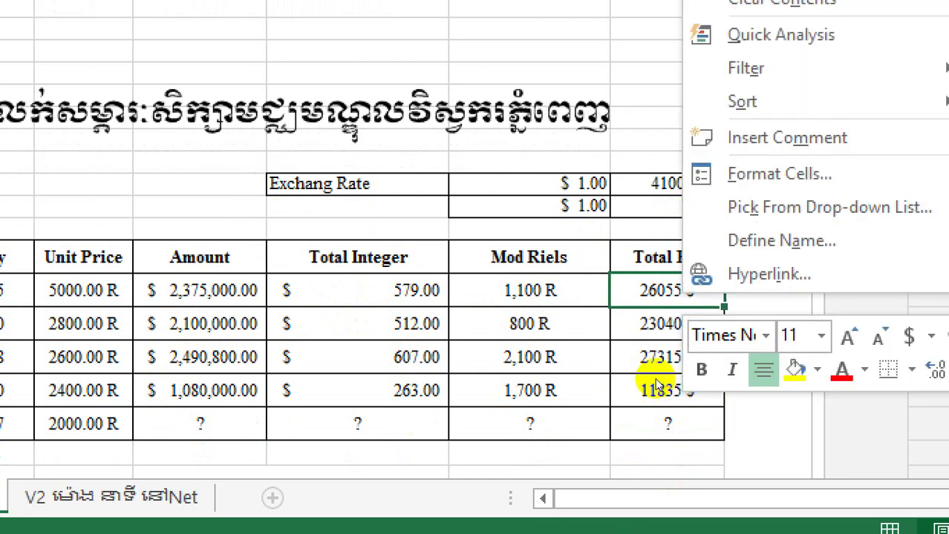
pyautogui.press('Down')
pyautogui.press('Down')
pyautogui.press('Return')
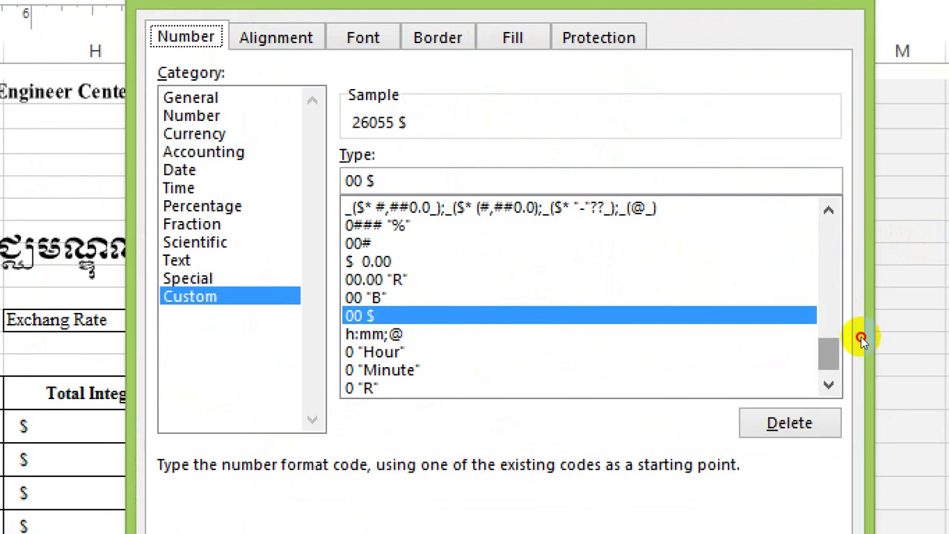
pyautogui.moveTo(859, 339); pyautogui.dragTo(852, 265)
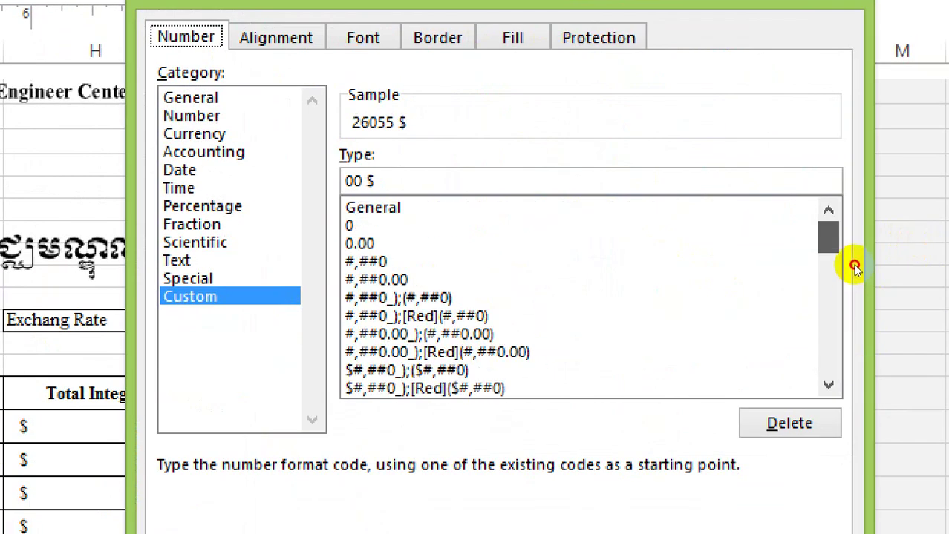
pyautogui.click(623, 261)
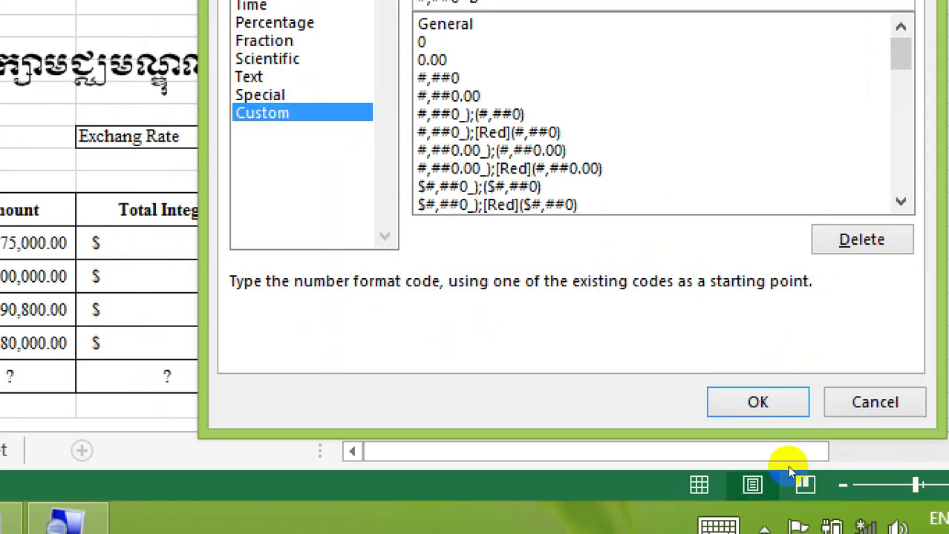
pyautogui.click(713, 410)
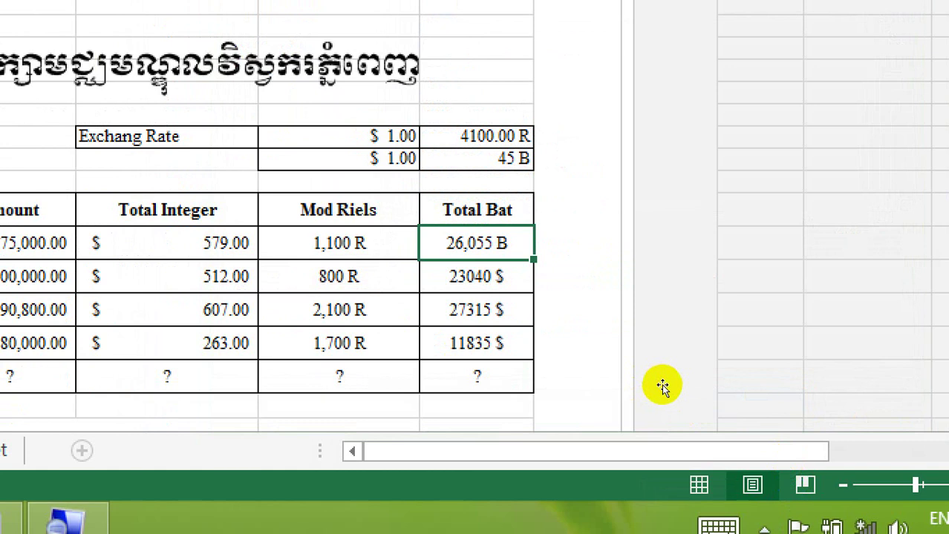